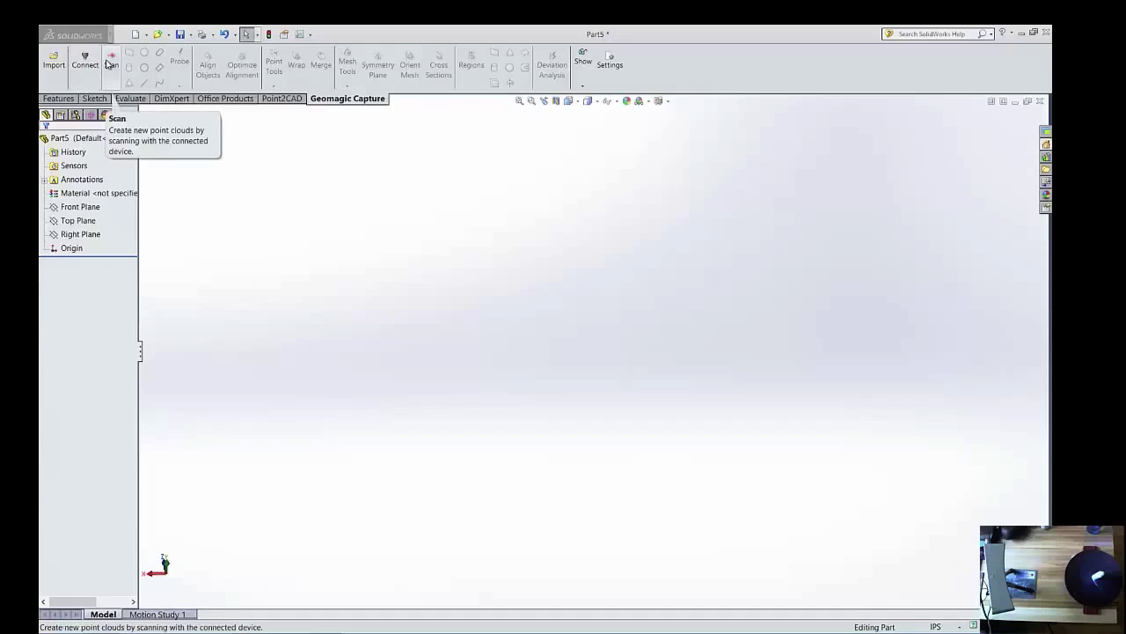
Capture a first scan of the bottle with the connected Geomagic scanner
click(111, 66)
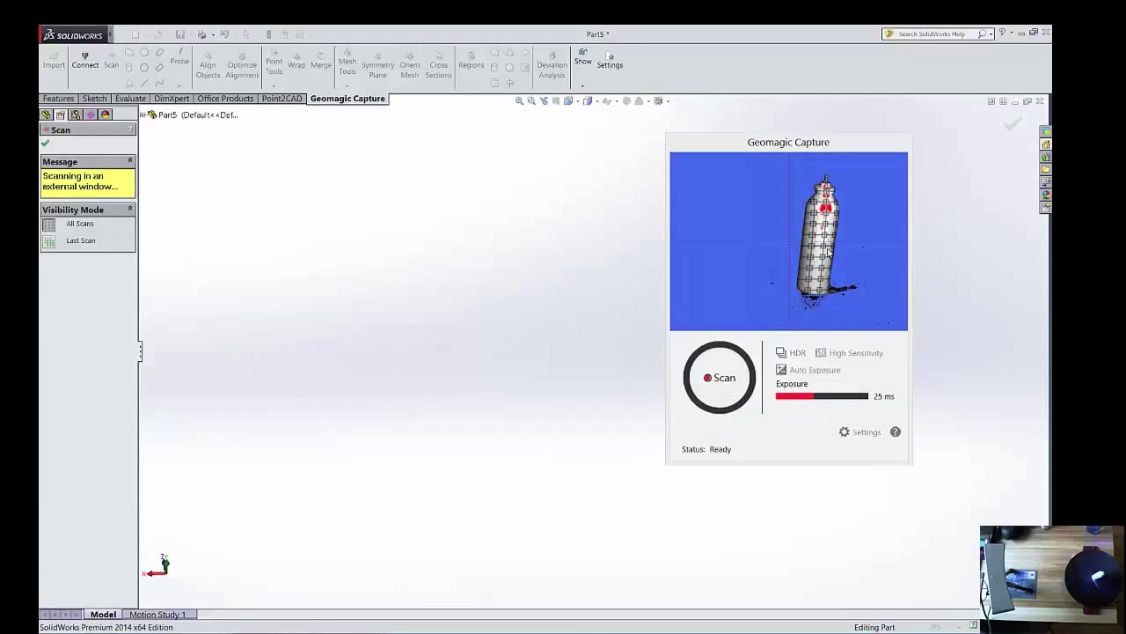
click(727, 377)
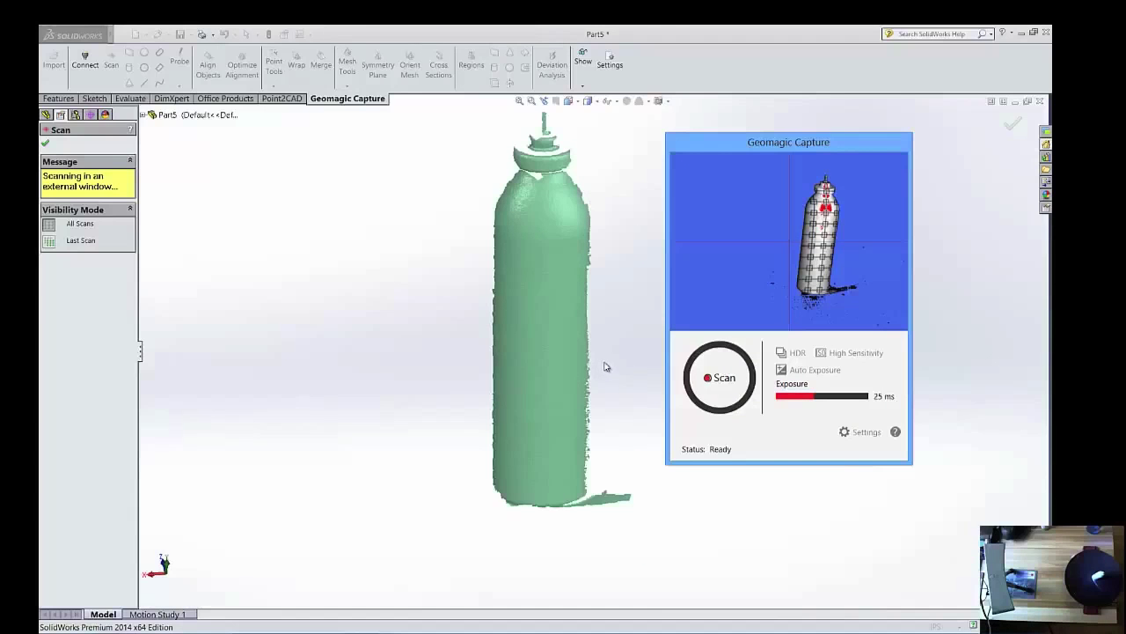
Accept the scan and open the Scan 1 point cloud for editing
click(641, 492)
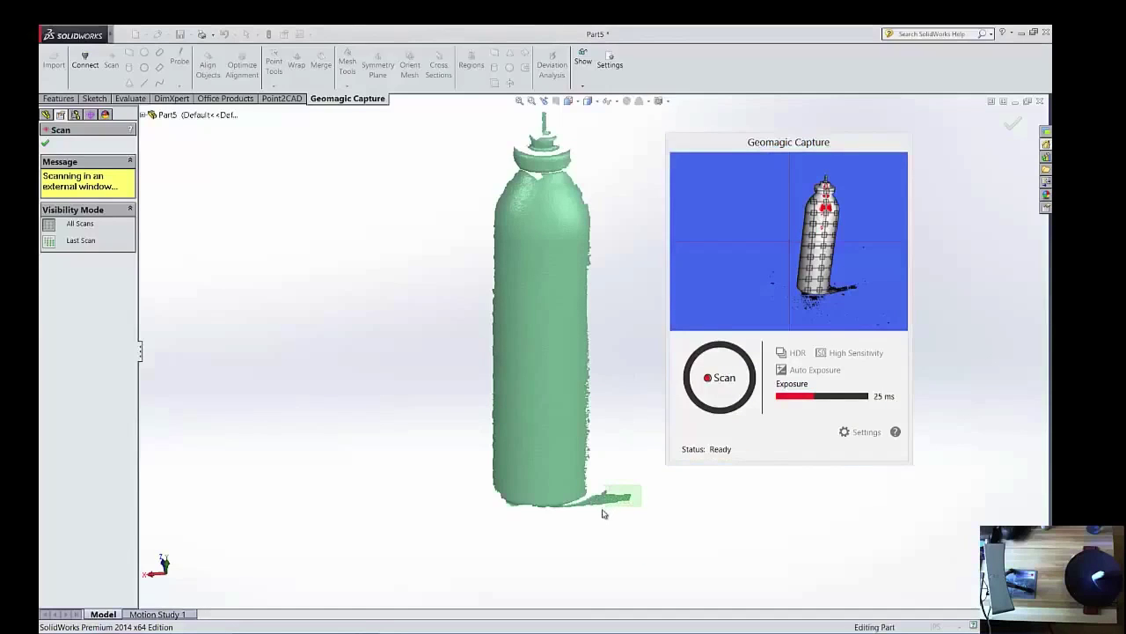
click(45, 144)
right_click(74, 275)
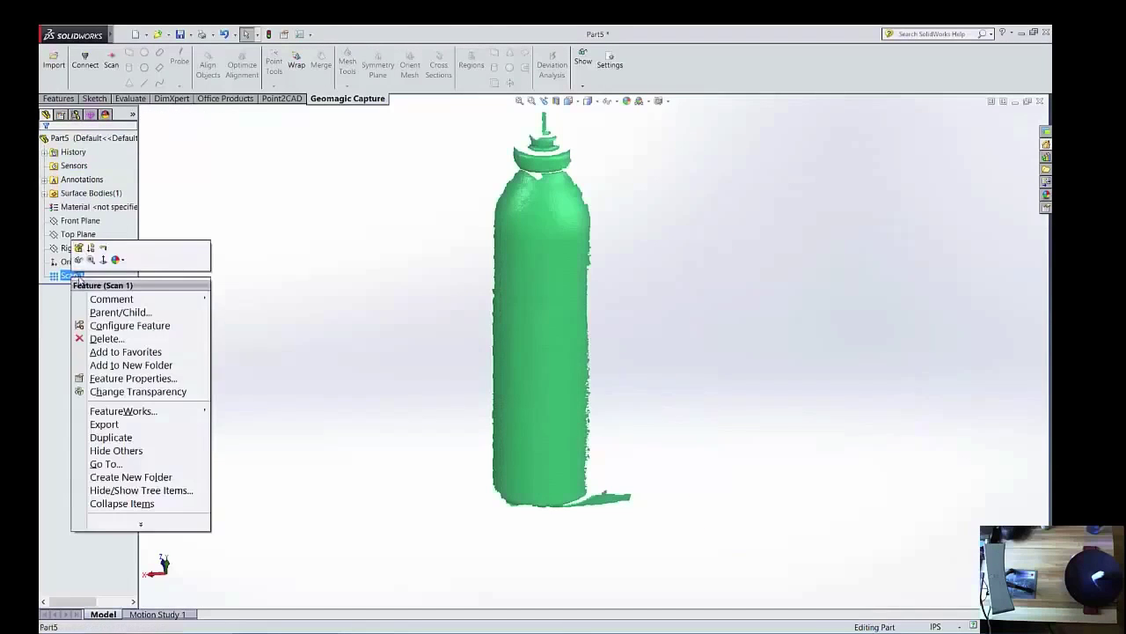
click(78, 247)
Box-select and delete the stray points at the bottle's base, leaving 170150 points
scroll(611, 497, down, 2)
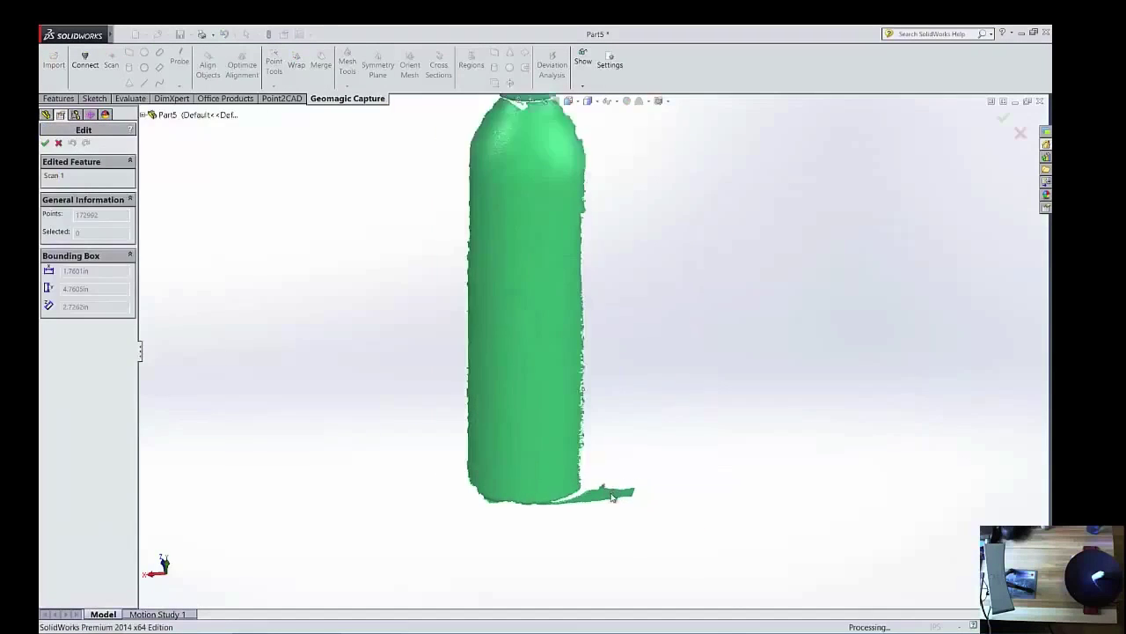
scroll(612, 497, down, 4)
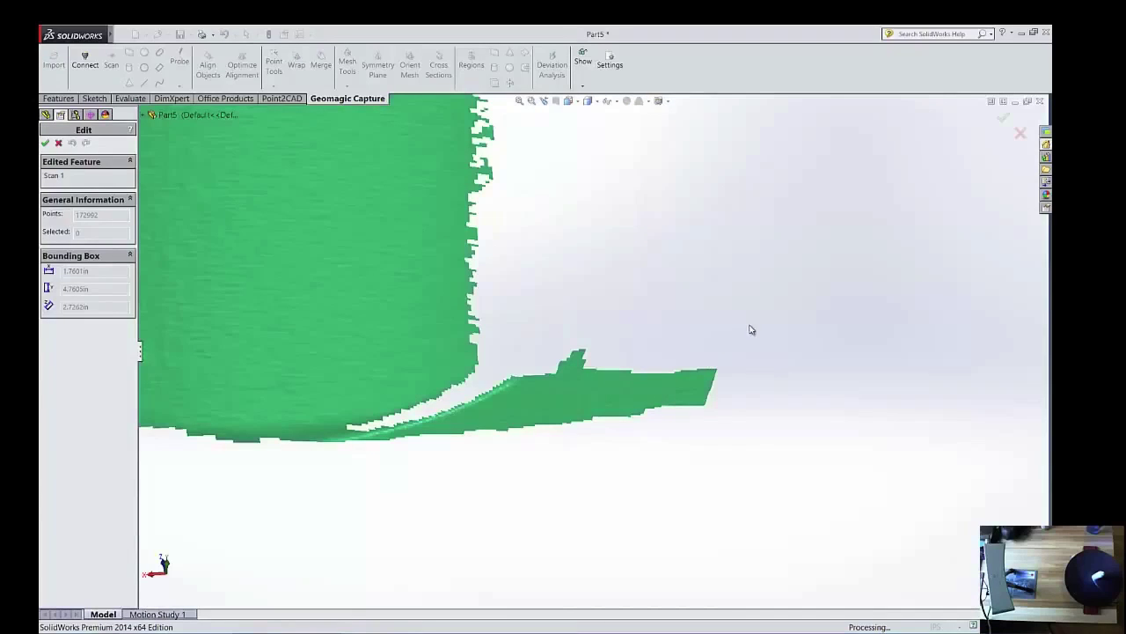
drag(750, 327, 495, 457)
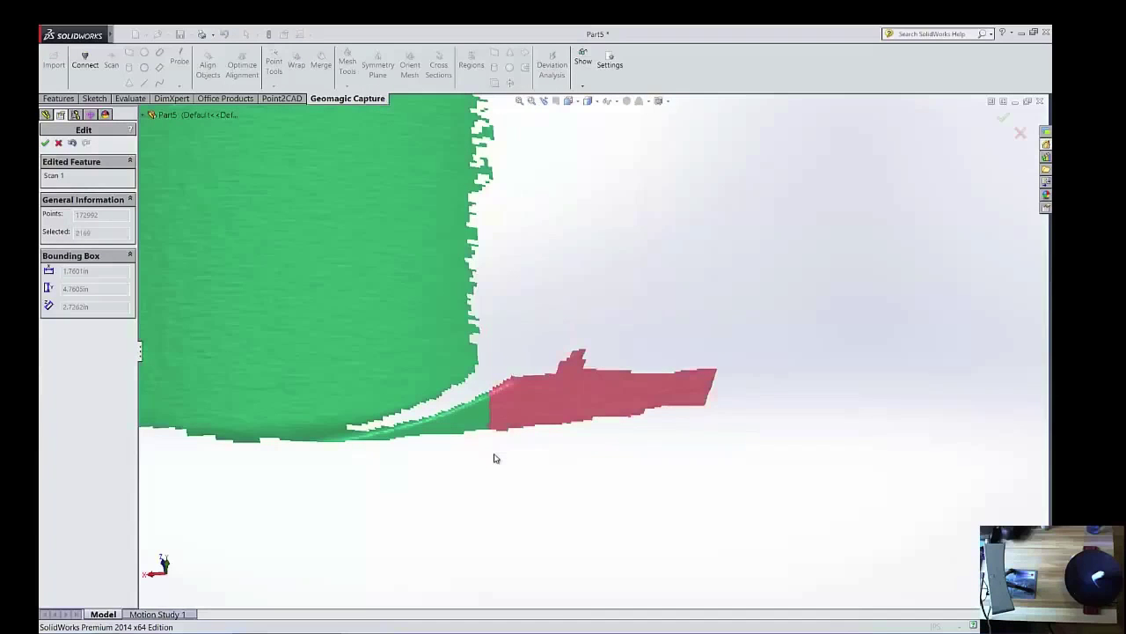
key(Delete)
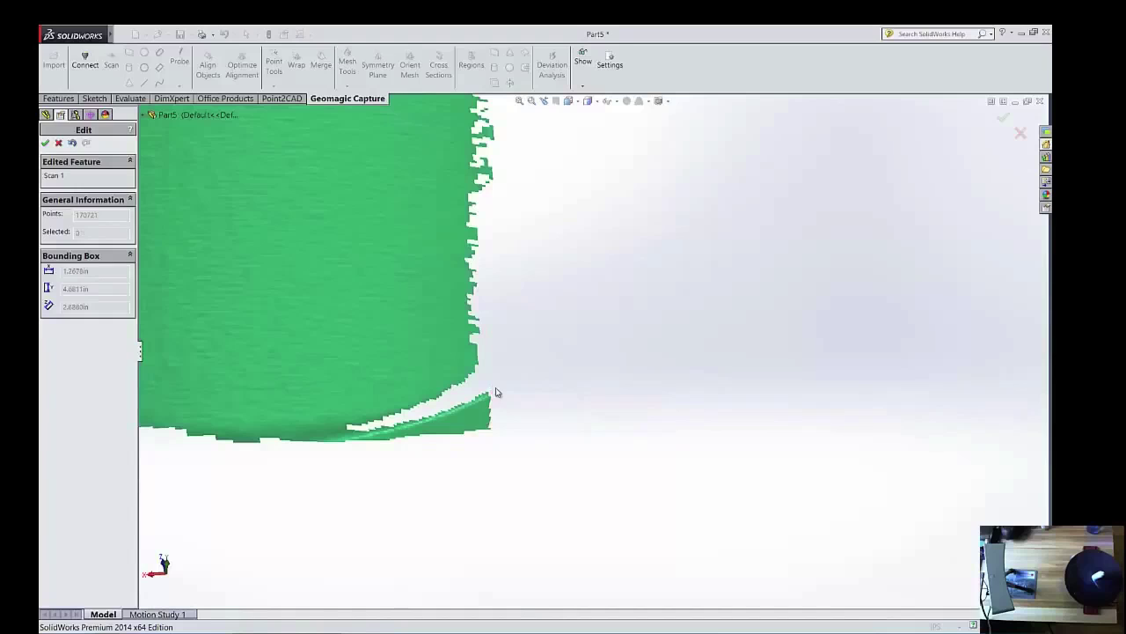
drag(499, 390, 447, 454)
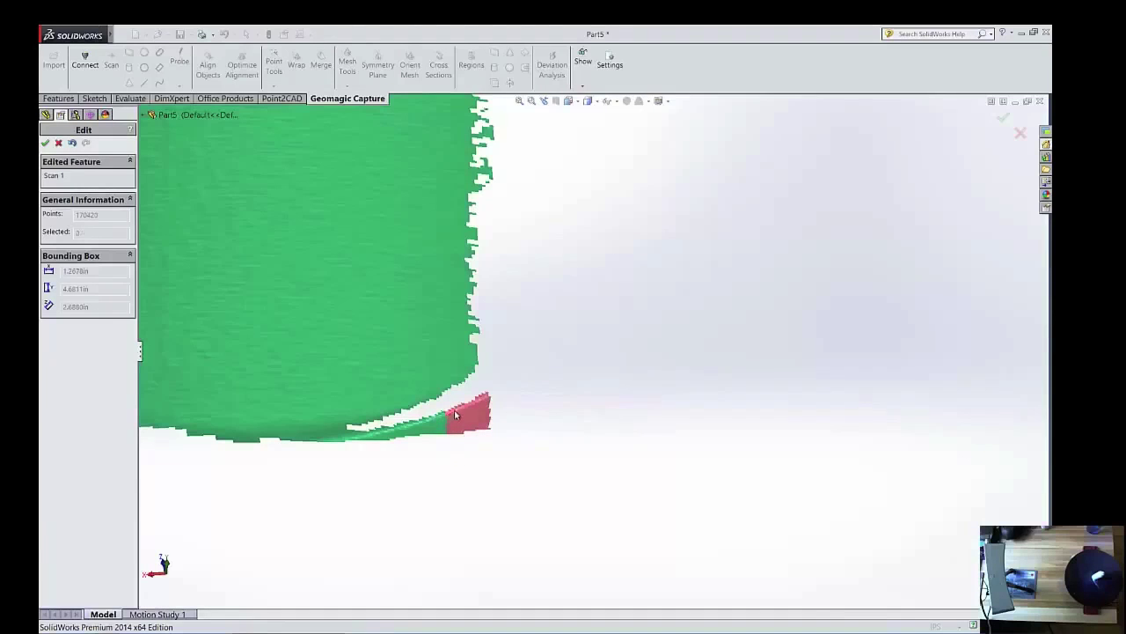
key(Delete)
drag(448, 410, 347, 450)
key(Delete)
key(Delete)
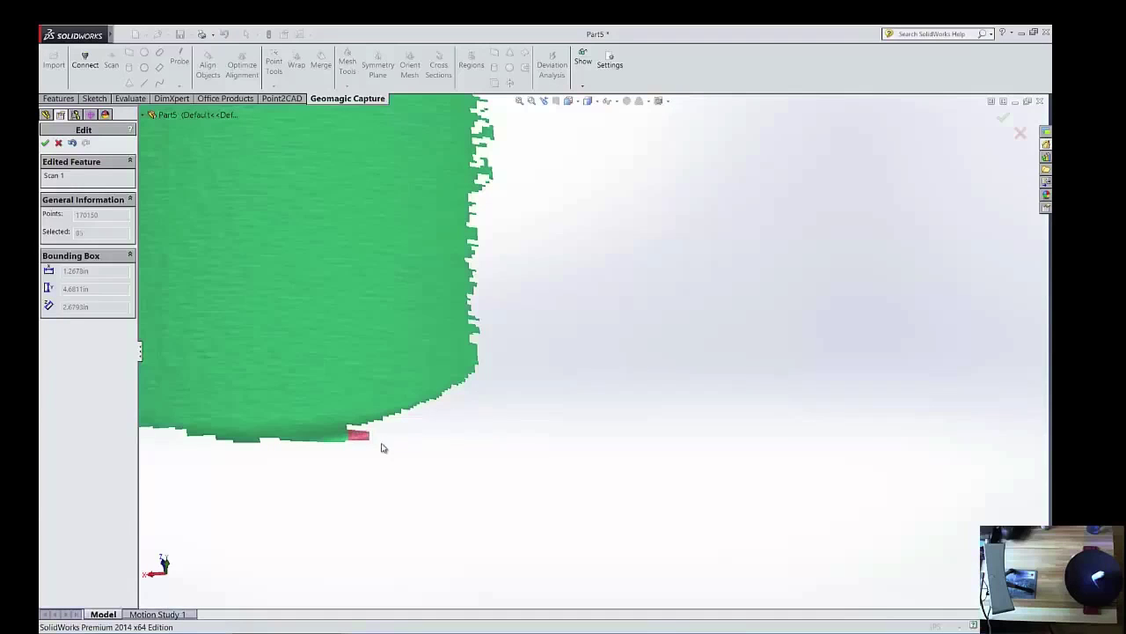
key(Delete)
Accept the cleanup and wrap Scan 1 into a new mesh body, Scan 1 (2)
click(46, 142)
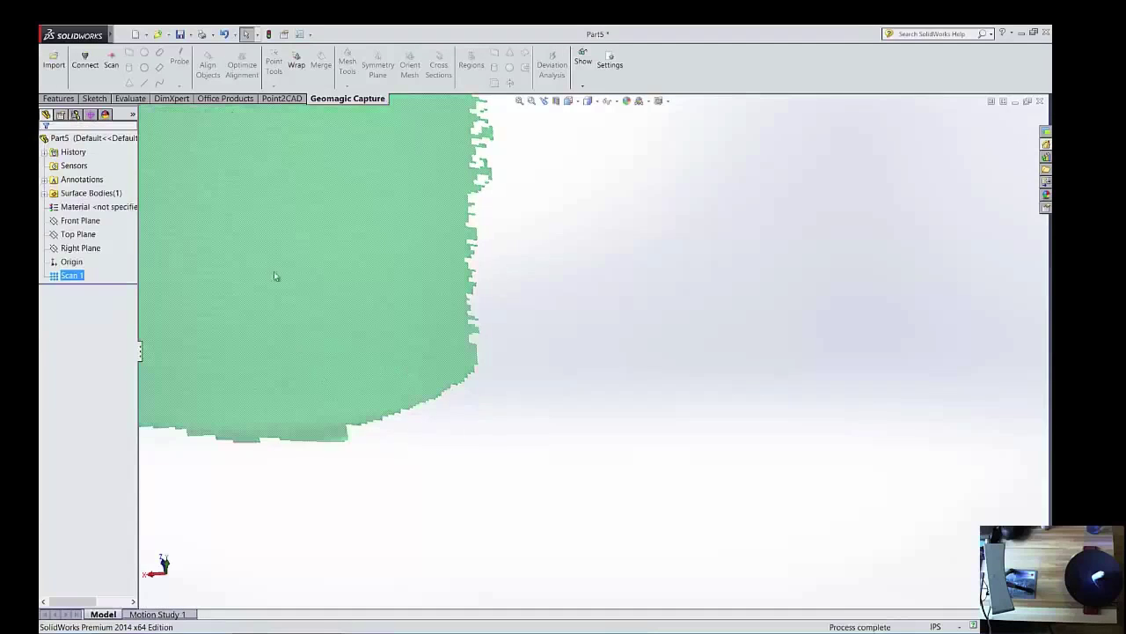
middle_drag(287, 271, 566, 201)
scroll(566, 201, down, 6)
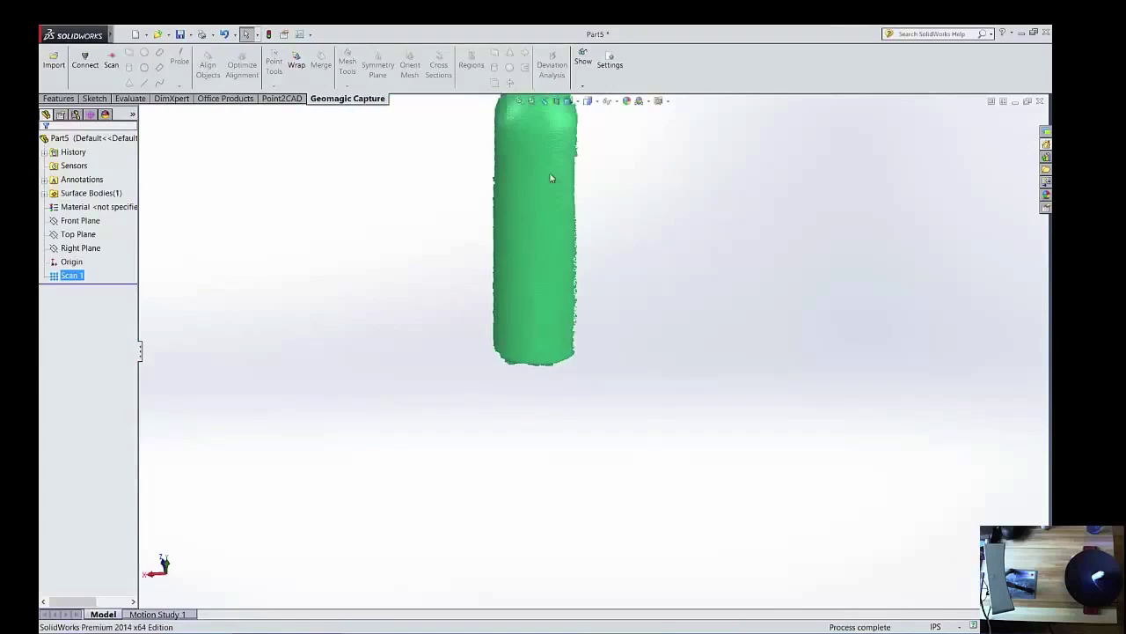
scroll(563, 304, up, 3)
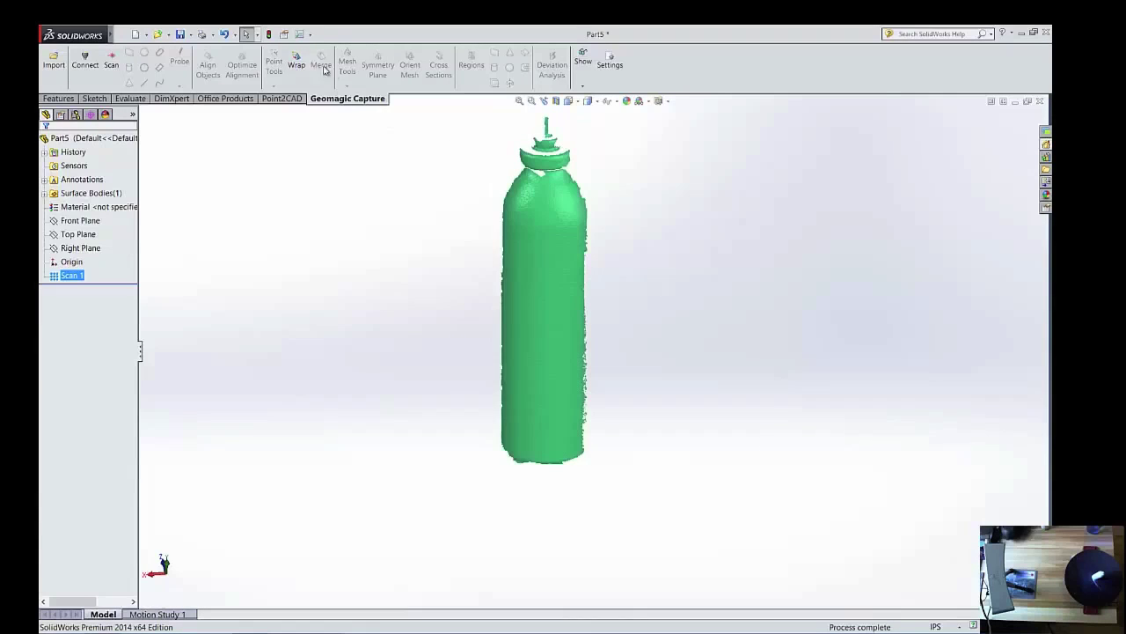
click(296, 65)
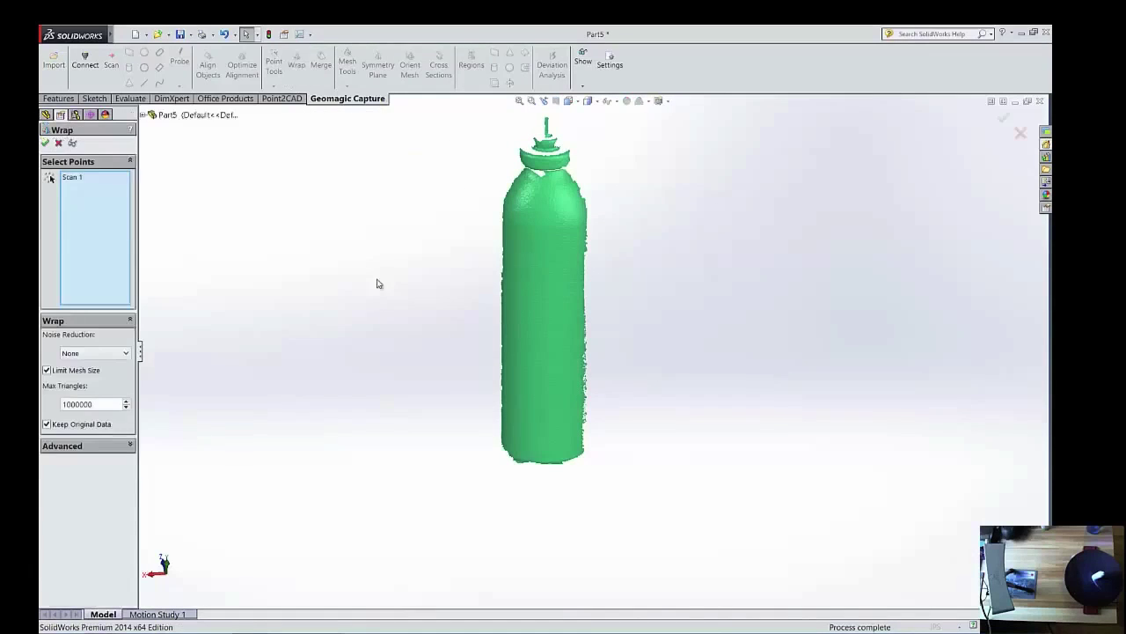
click(47, 143)
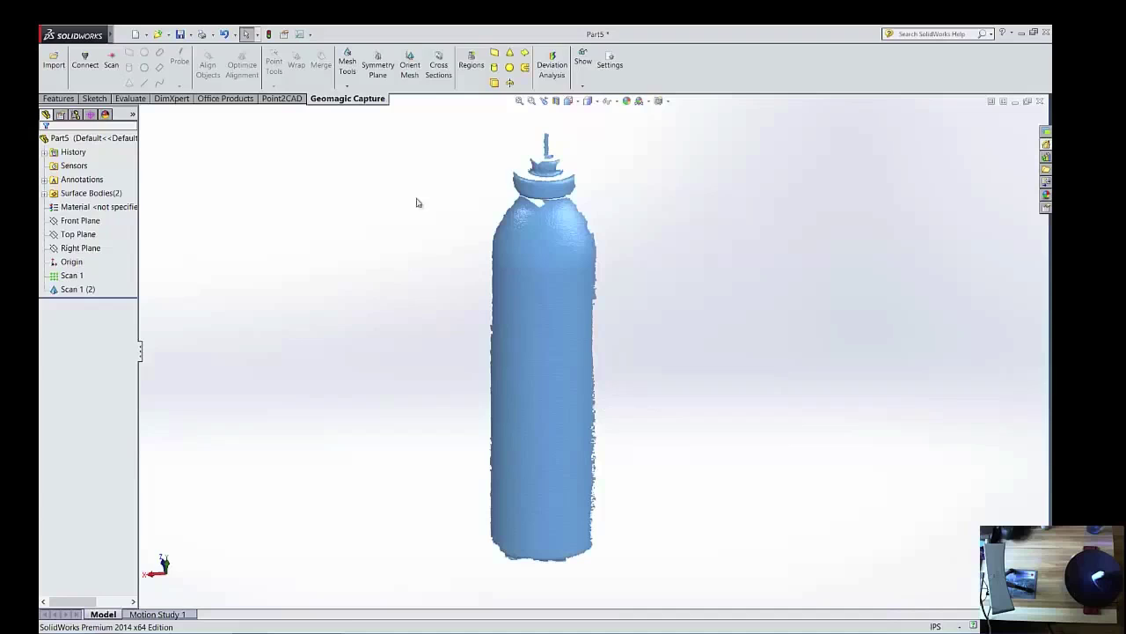
Run Regions on the Scan 1 (2) mesh to separate body, shoulder and cap regions
click(464, 70)
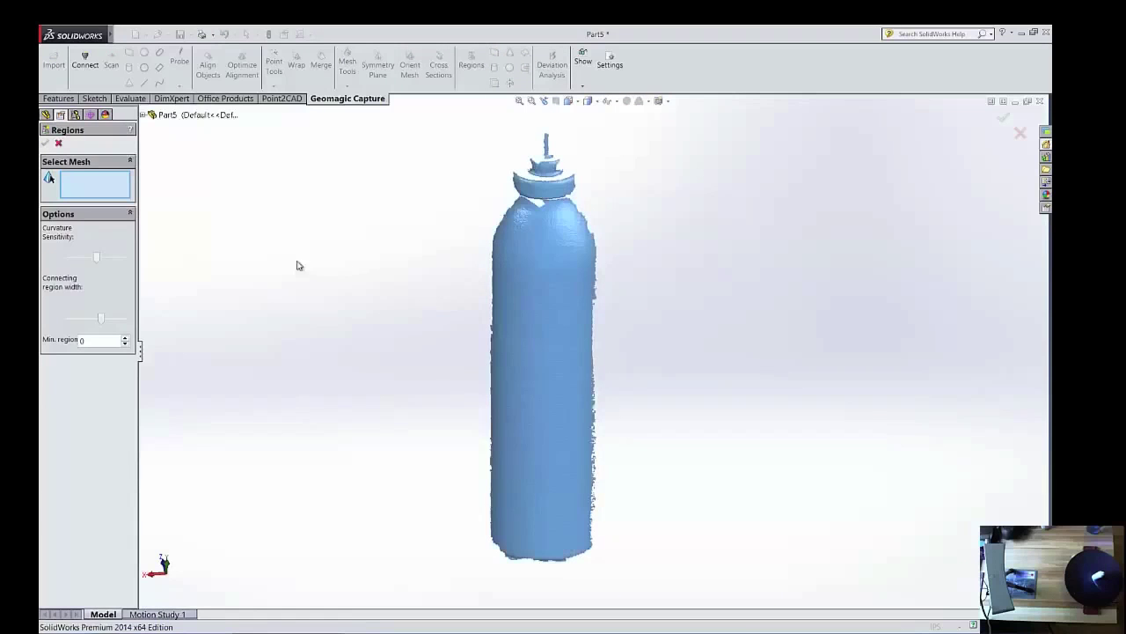
click(541, 306)
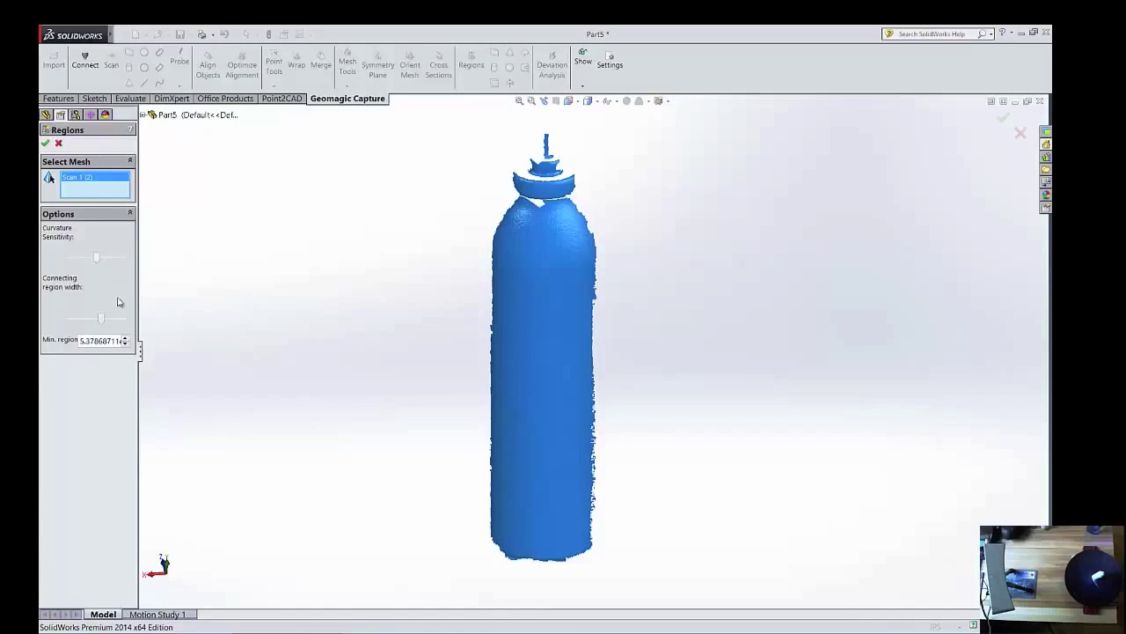
click(47, 144)
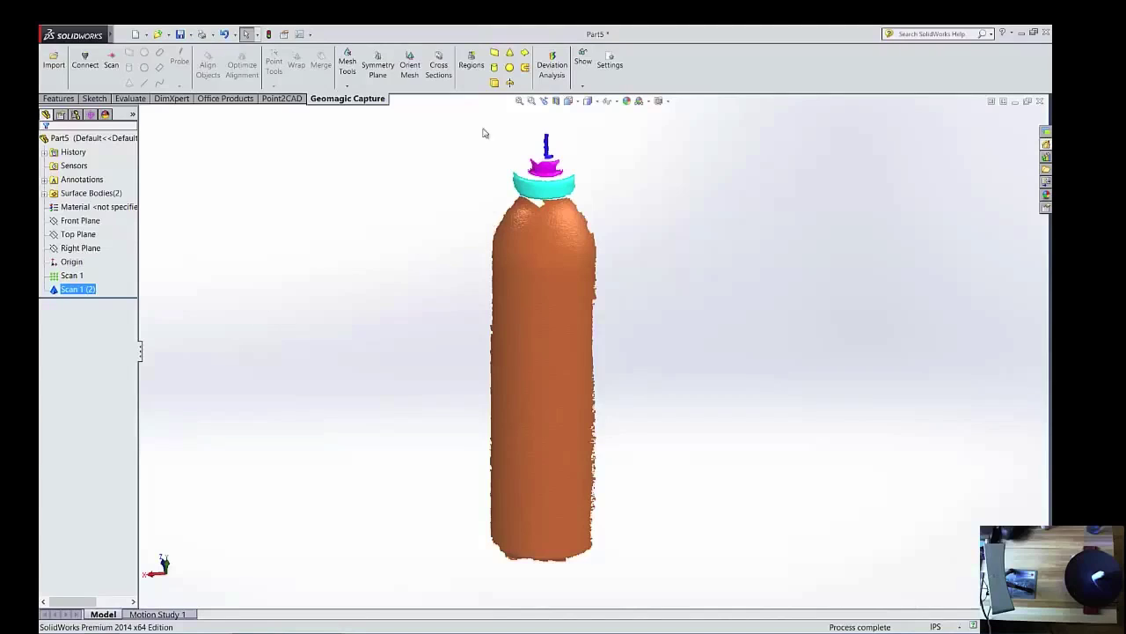
Preview Fit Rotational on the body region, orbiting to inspect the fitted axis and profile
click(510, 83)
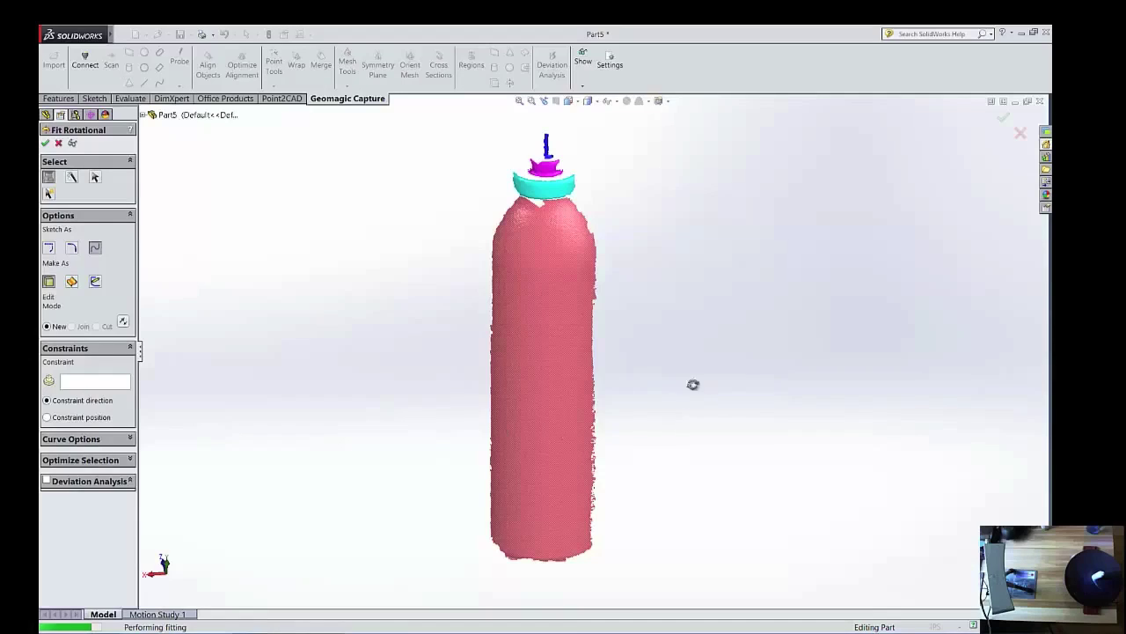
middle_drag(694, 385, 655, 350)
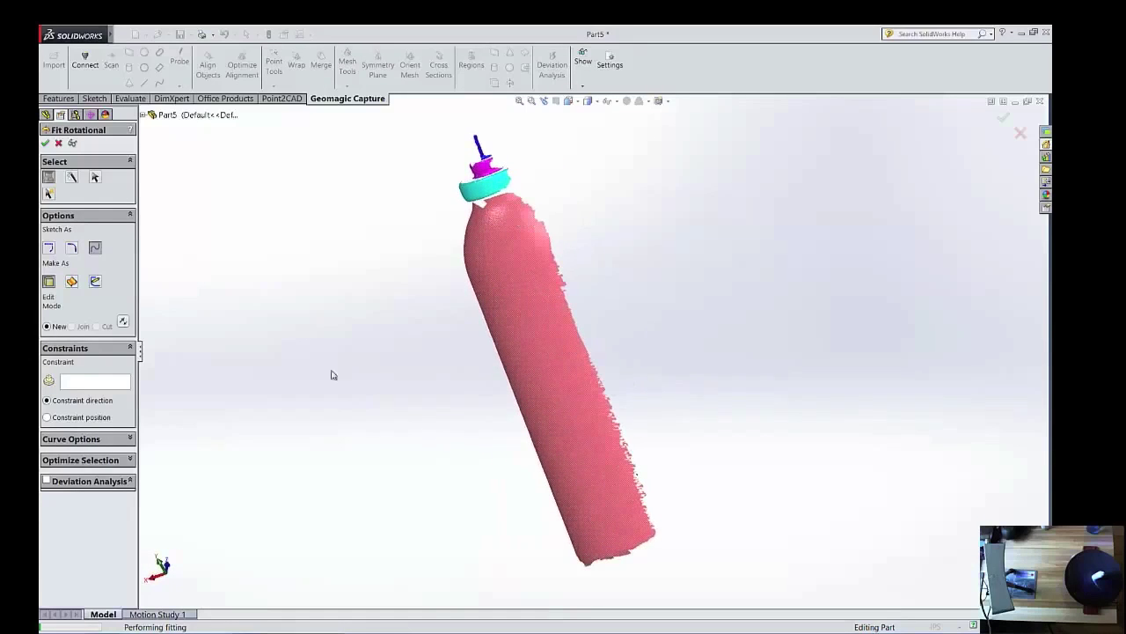
middle_drag(333, 374, 365, 269)
middle_drag(753, 276, 731, 280)
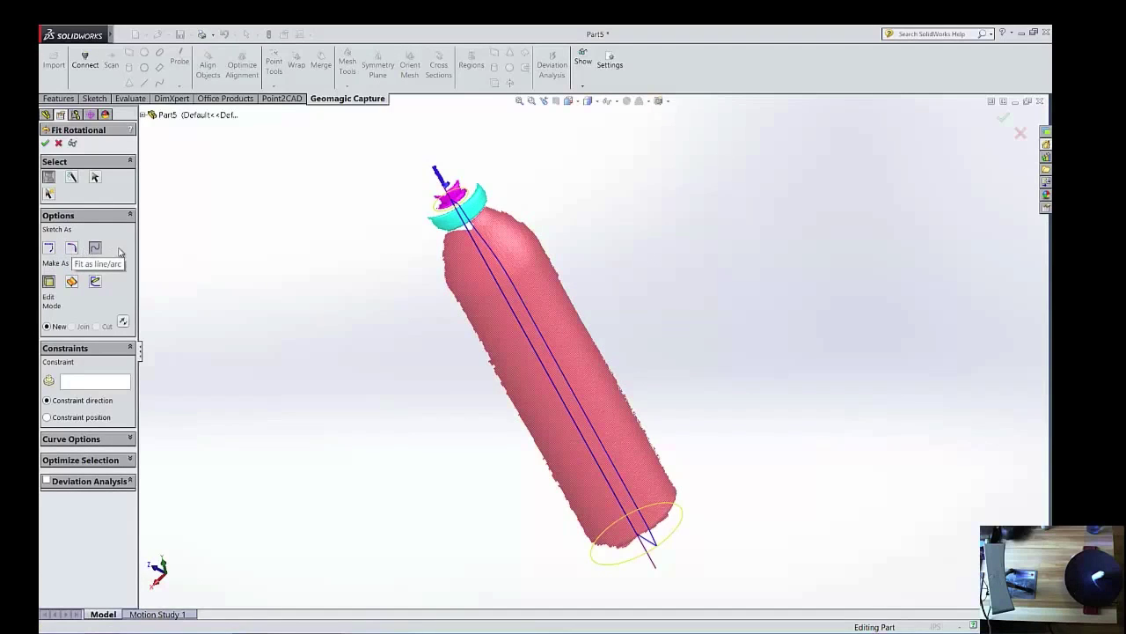
middle_drag(684, 304, 544, 410)
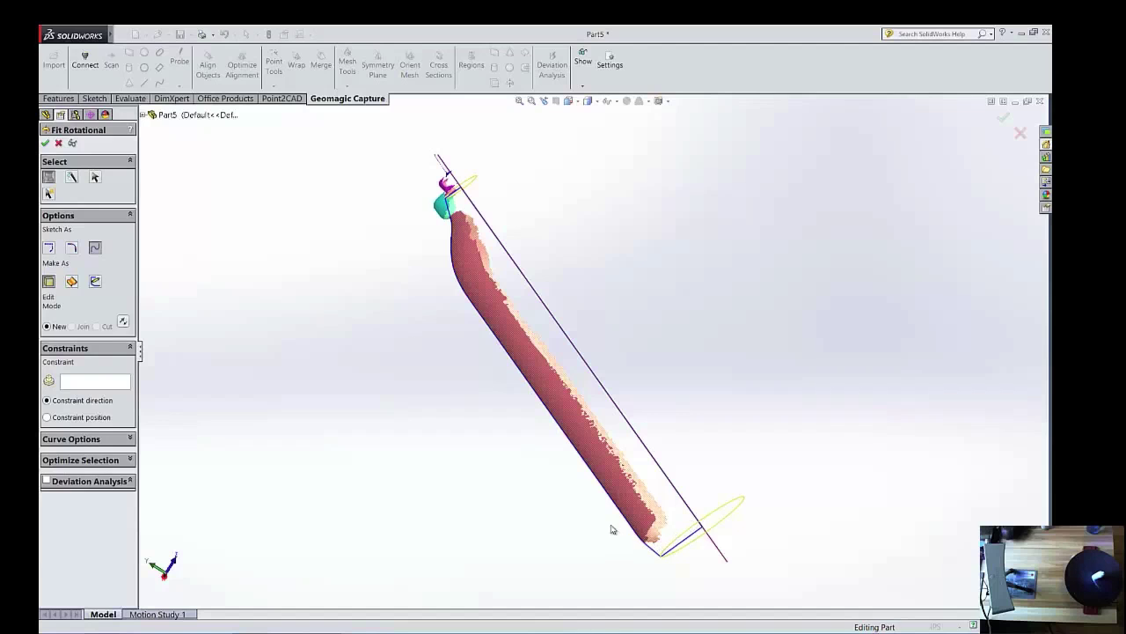
scroll(669, 532, down, 5)
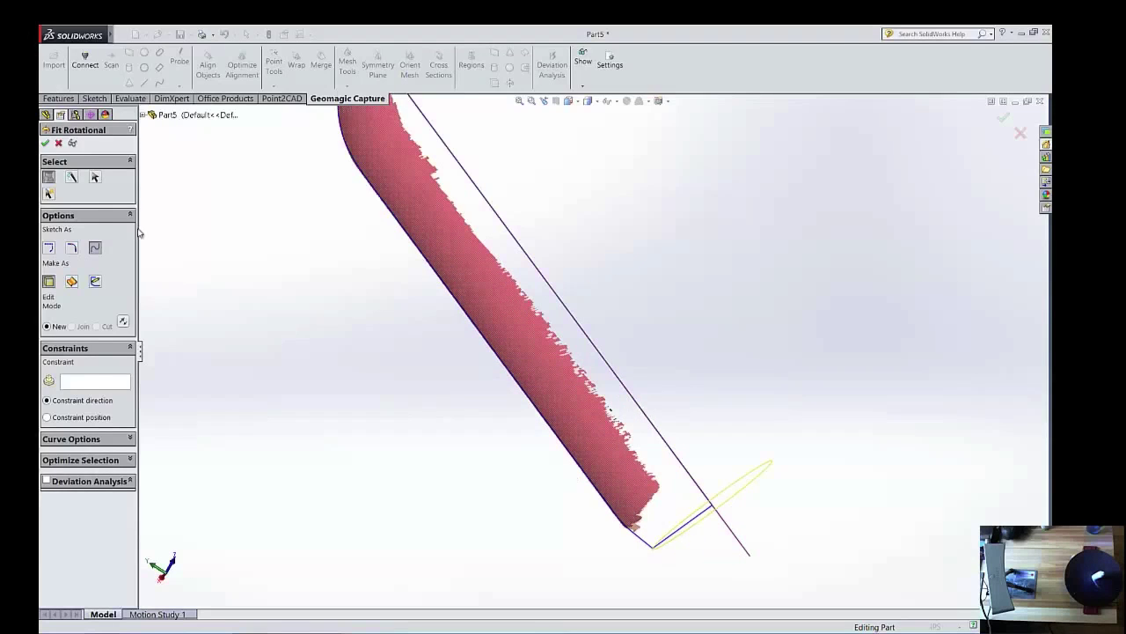
Accept the rotational fit and open Rotational_1's profile sketch, Sketch2, for editing
click(44, 142)
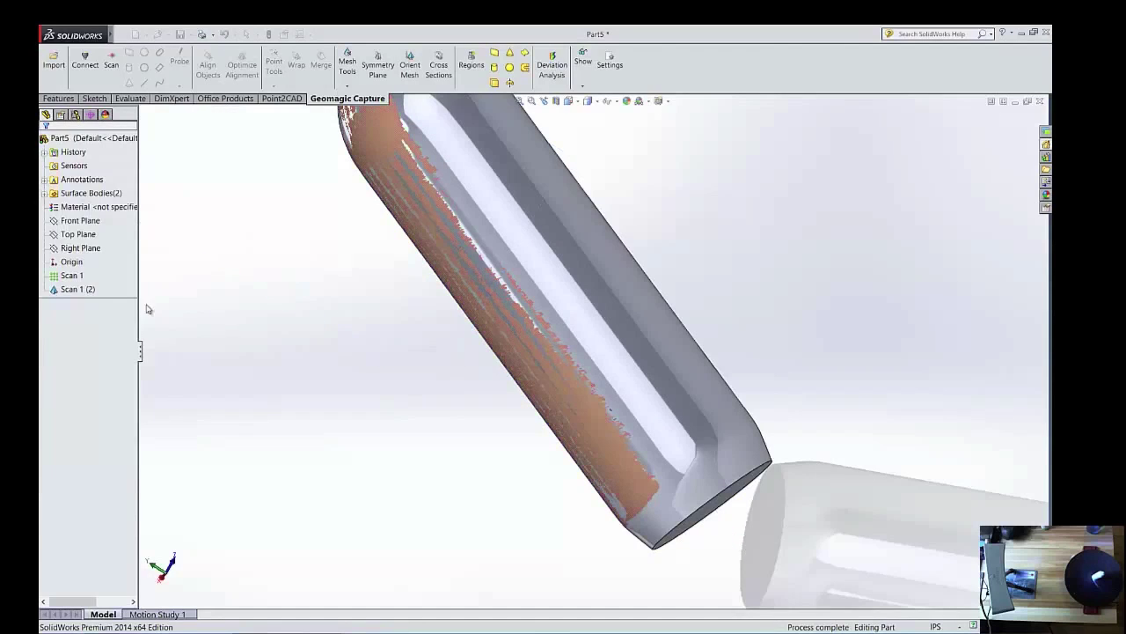
click(72, 330)
click(45, 330)
click(88, 343)
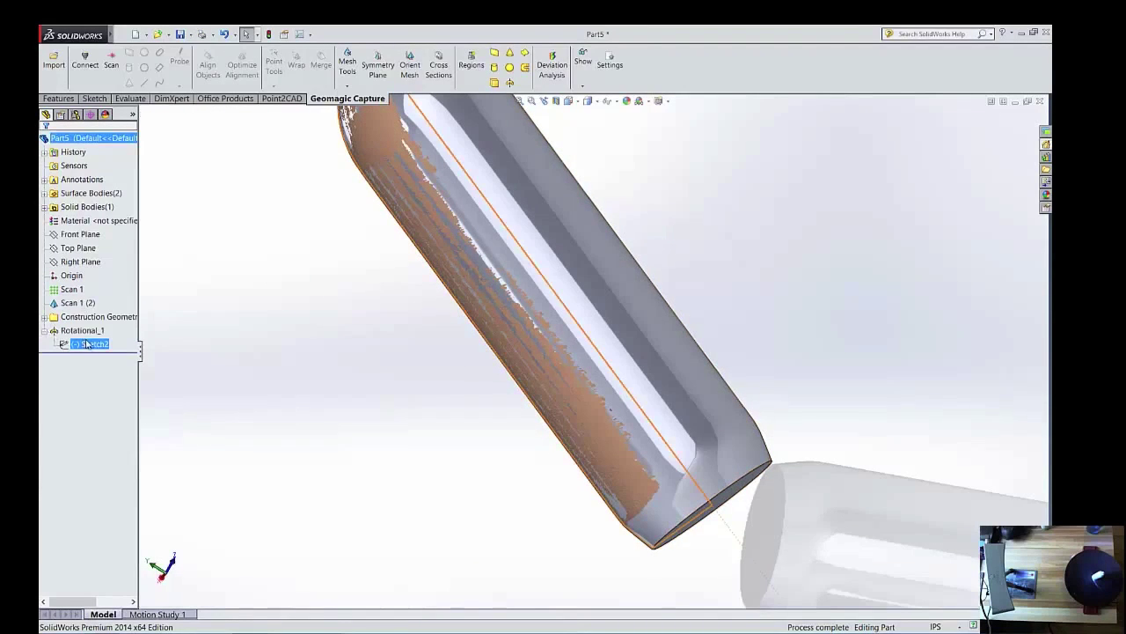
right_click(89, 345)
click(94, 319)
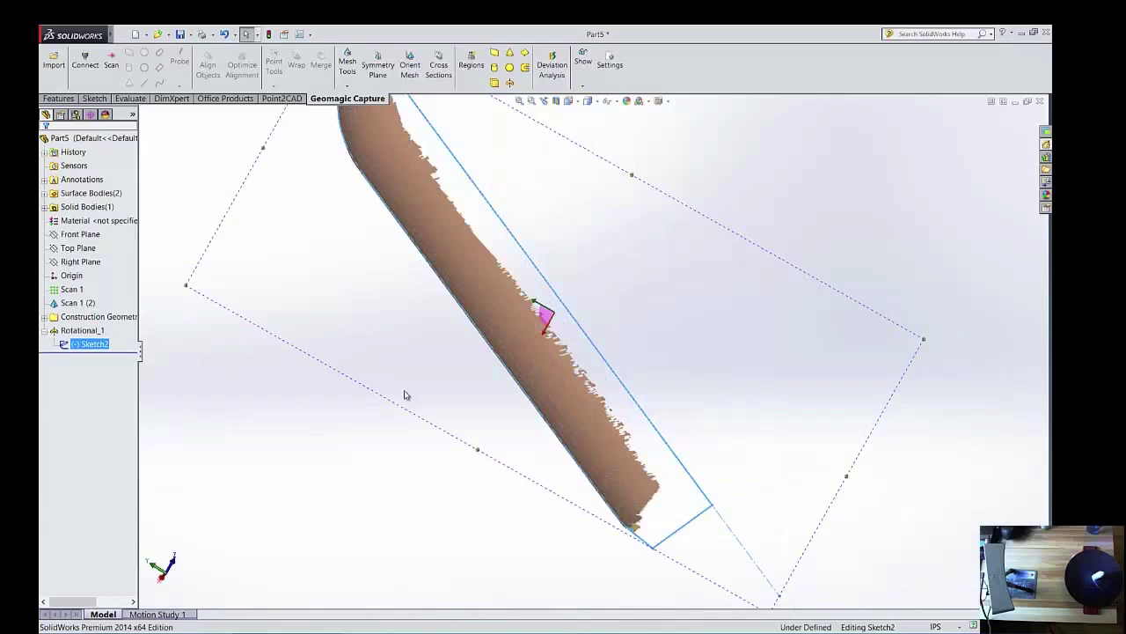
scroll(644, 438, down, 10)
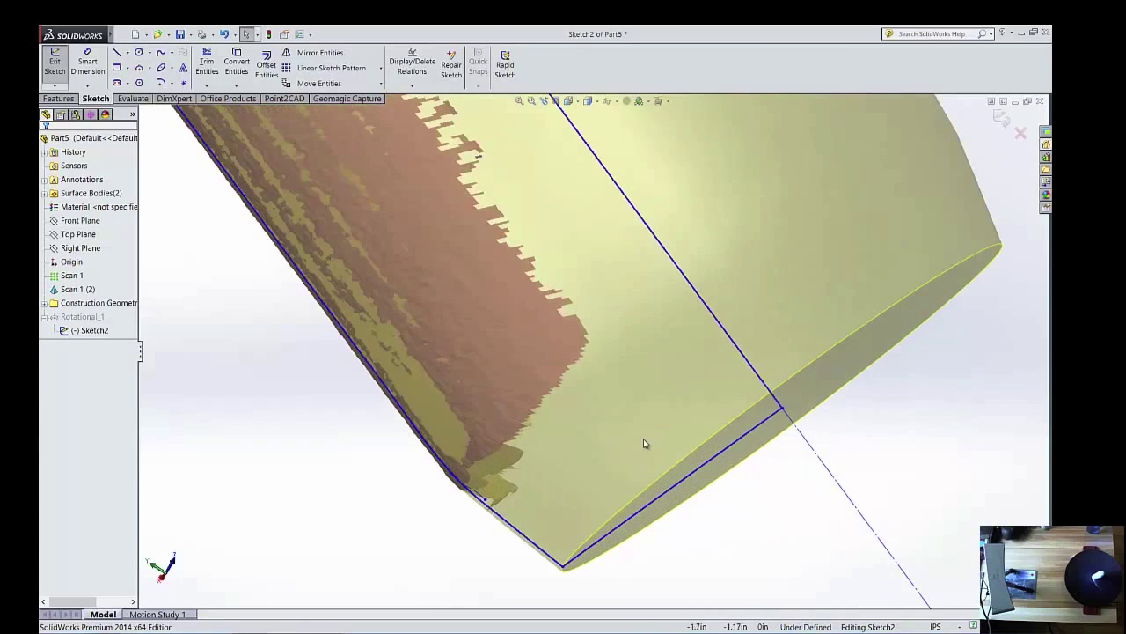
Draw a closing line from the body's lower edge to the profile edge
click(117, 53)
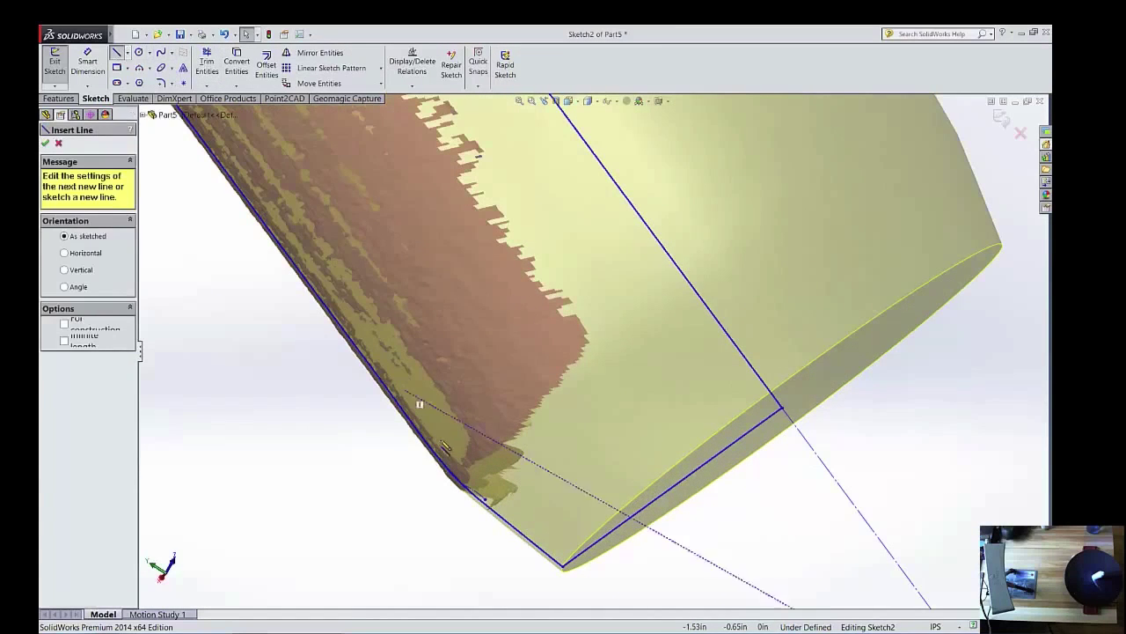
middle_drag(858, 447, 867, 471)
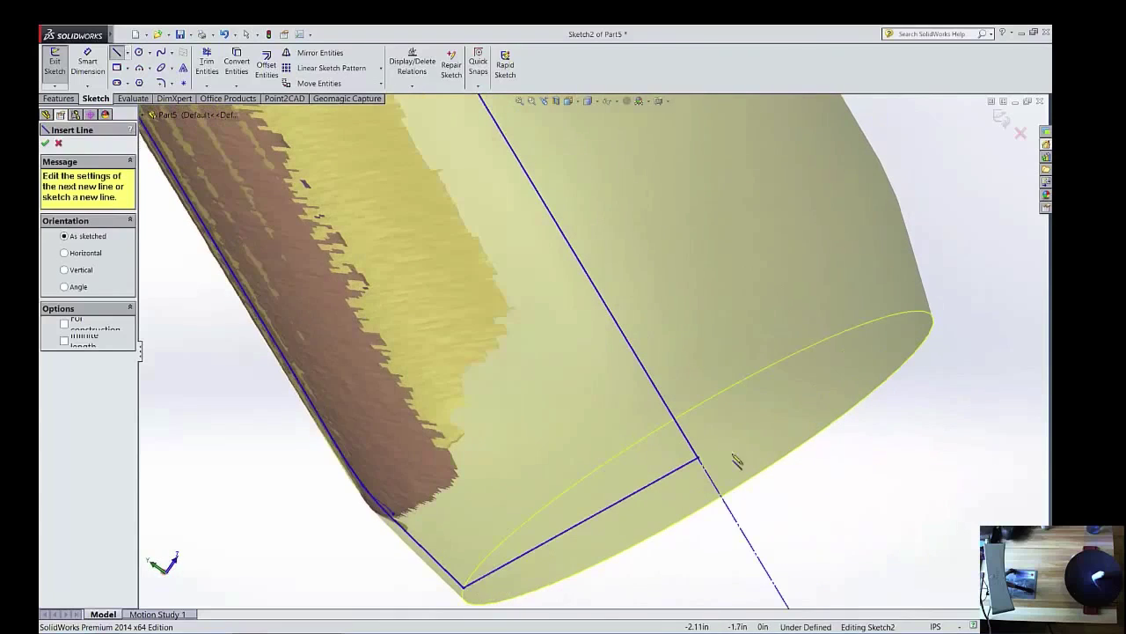
middle_drag(431, 459, 403, 542)
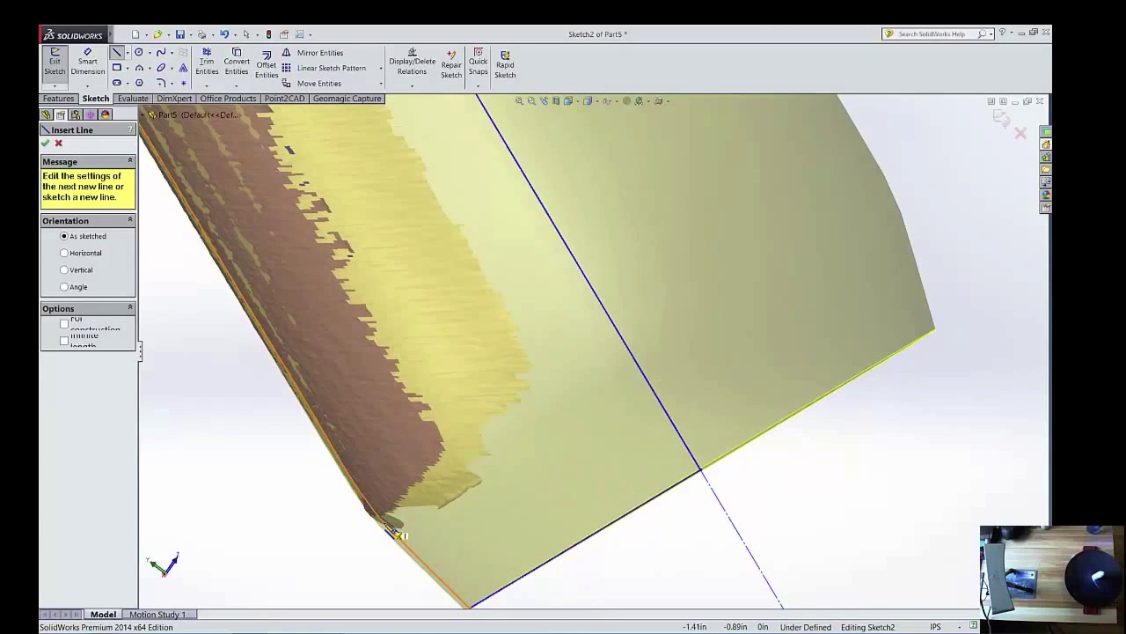
click(392, 527)
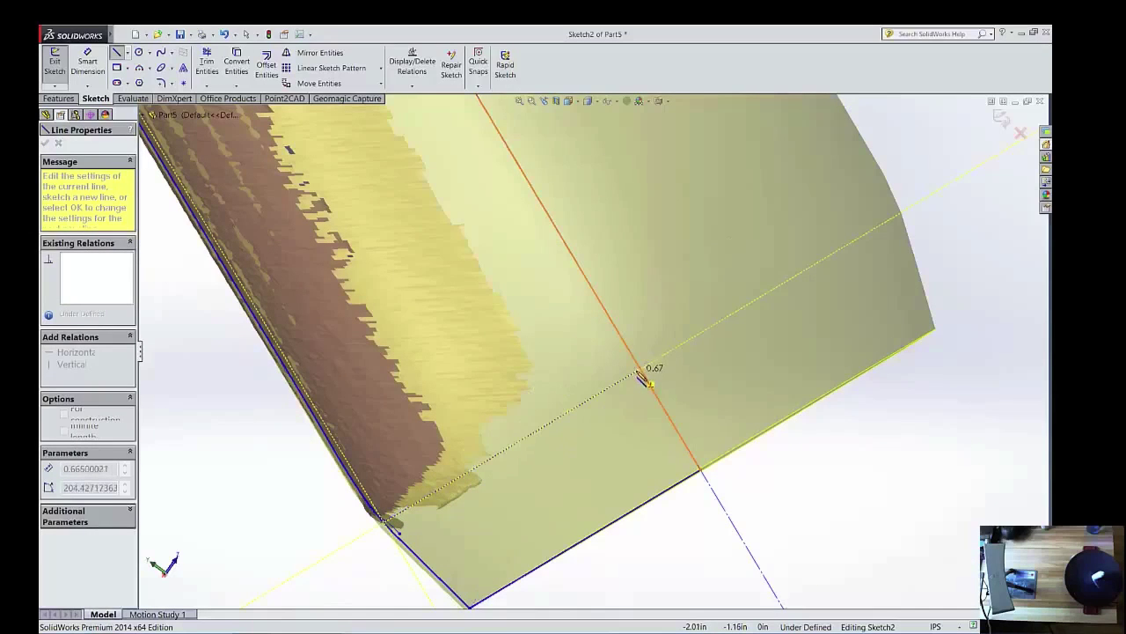
click(641, 374)
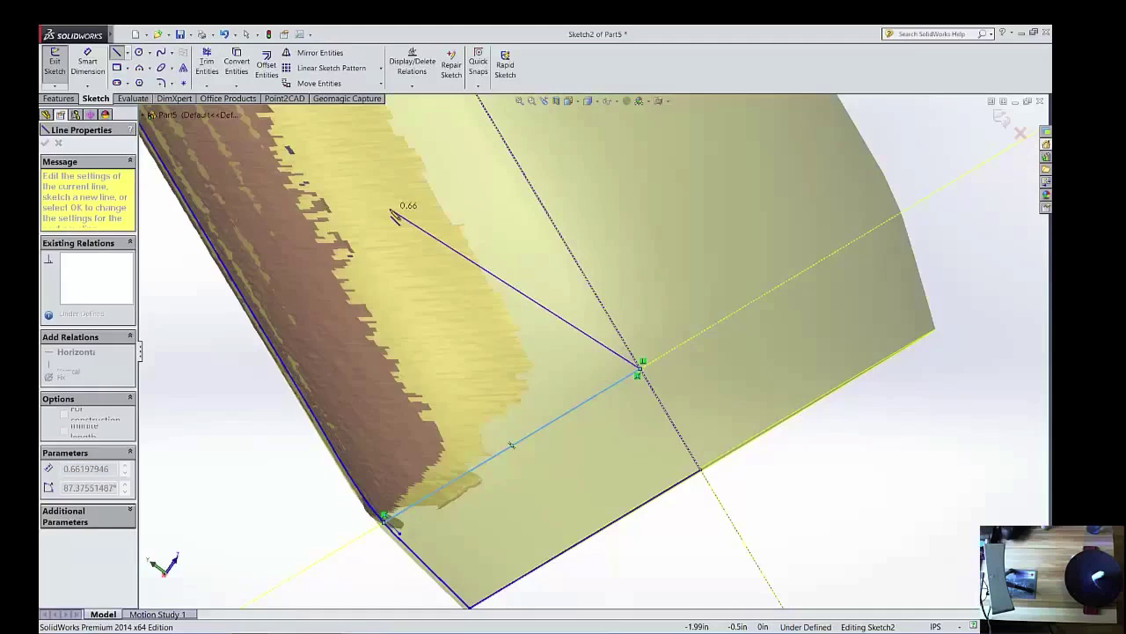
key(Escape)
Trim the excess line segments and exit the sketch to rebuild Rotational_1 as a solid
click(207, 66)
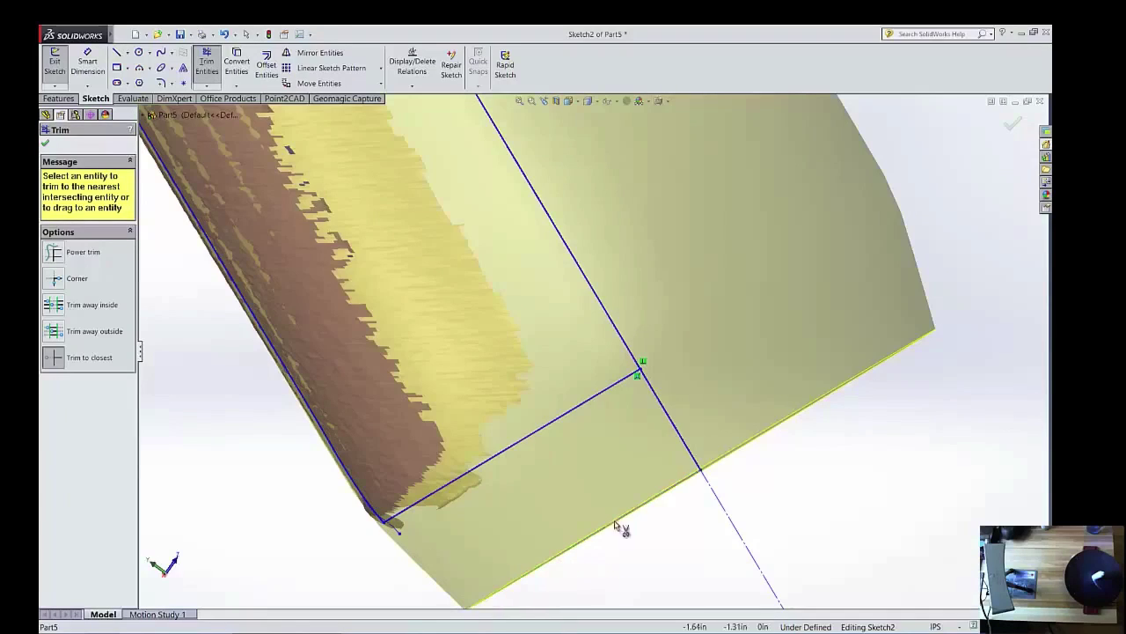
click(695, 450)
click(264, 327)
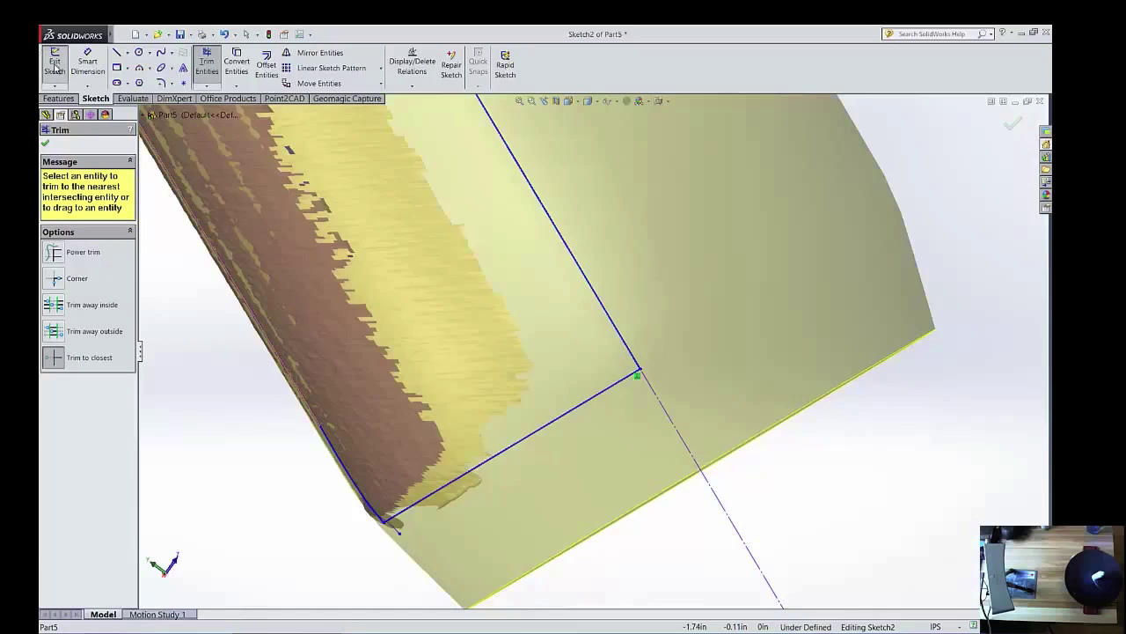
click(55, 66)
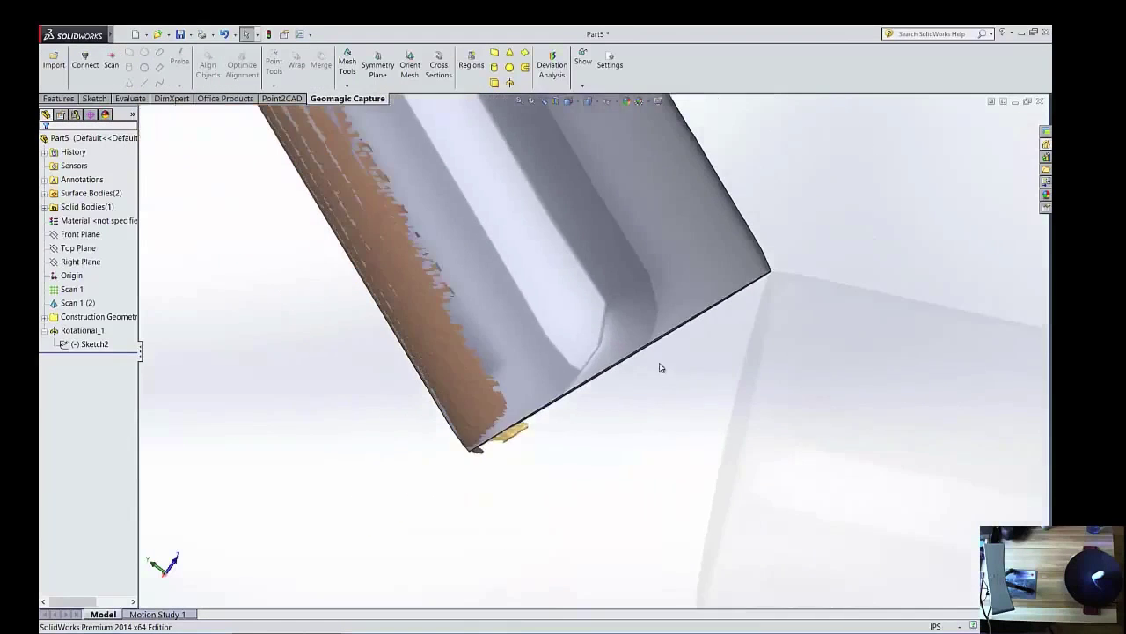
Fit a rotational body to the neck ring region, creating Rotational_2
scroll(556, 226, up, 6)
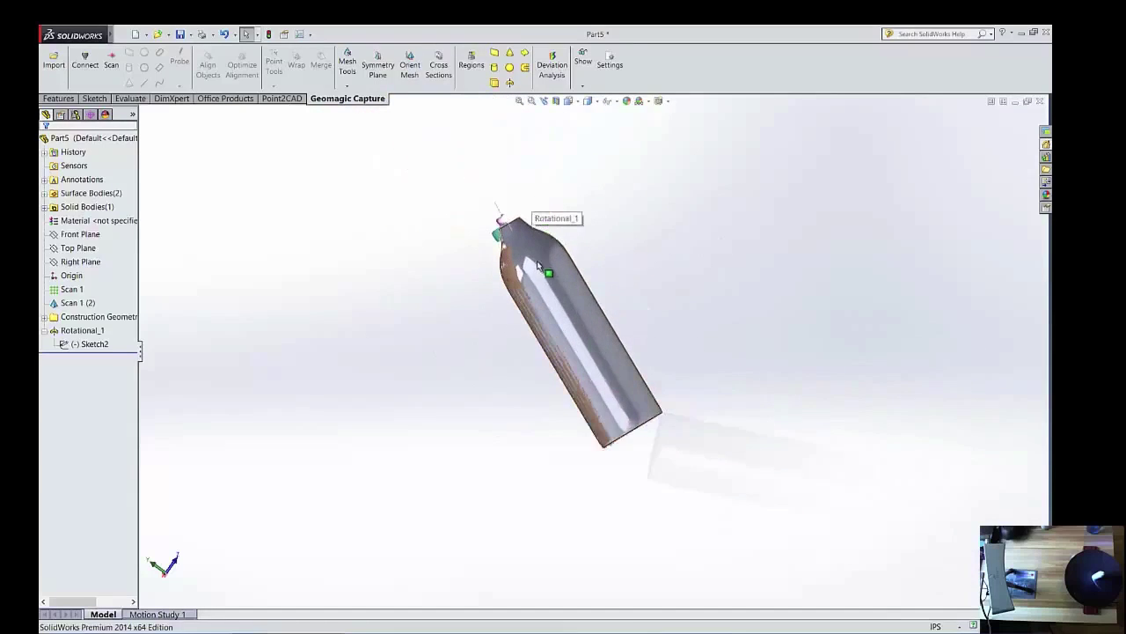
middle_drag(539, 264, 563, 123)
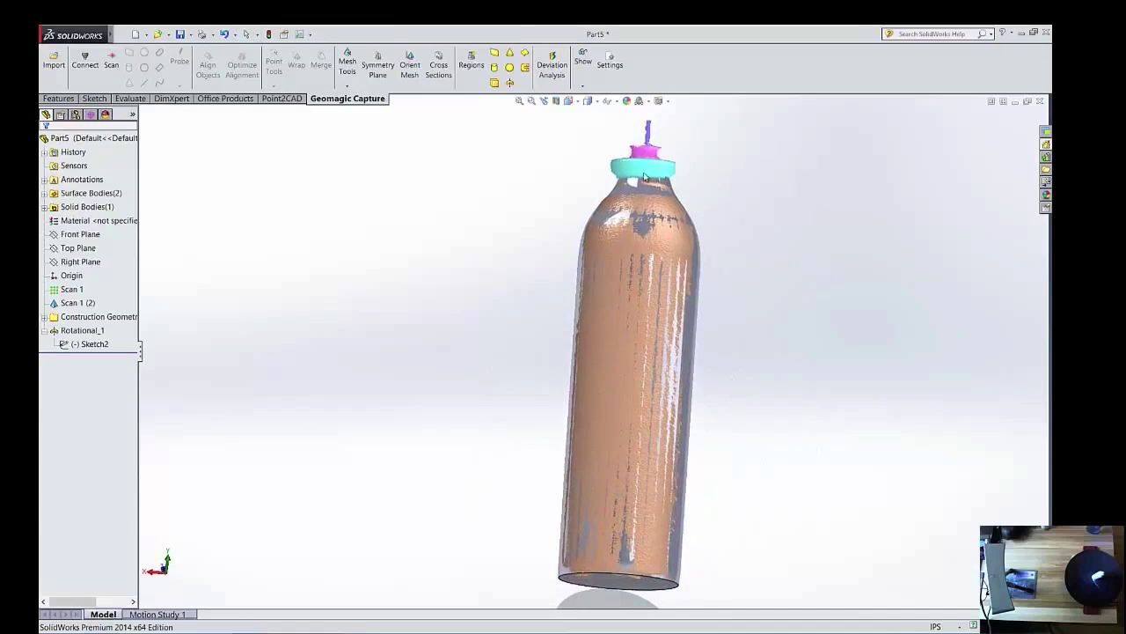
click(509, 83)
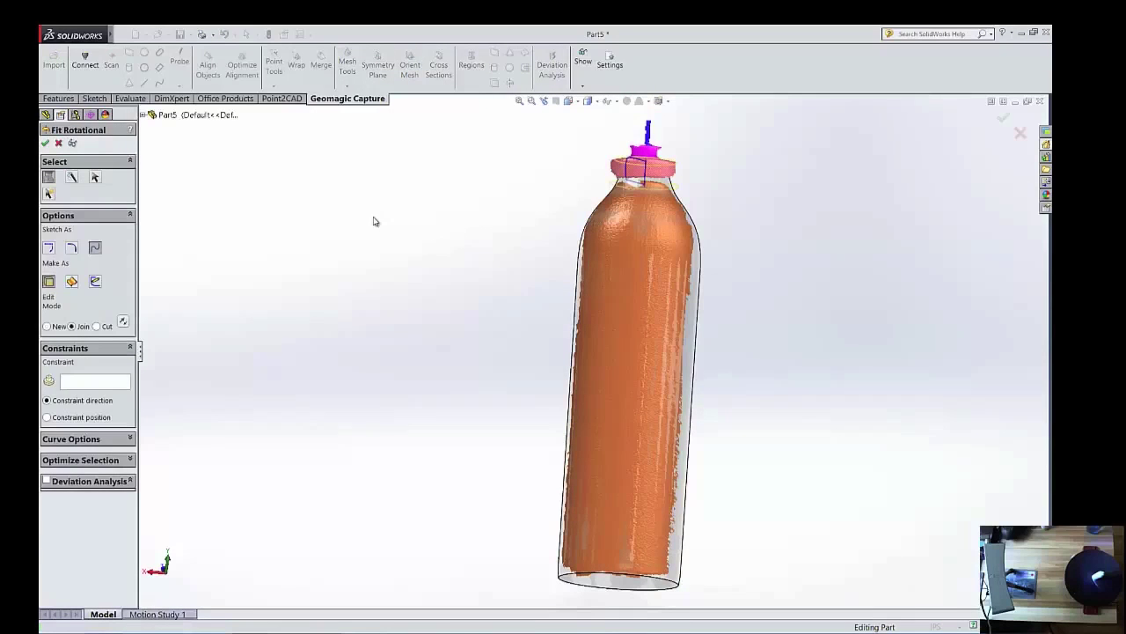
click(47, 143)
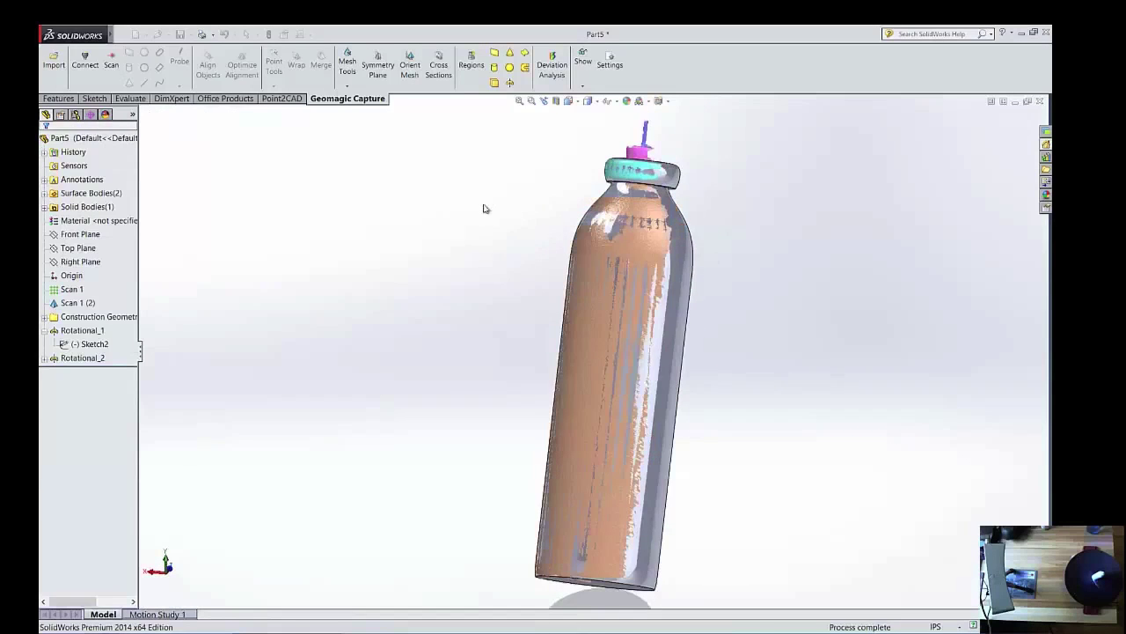
middle_drag(483, 209, 455, 209)
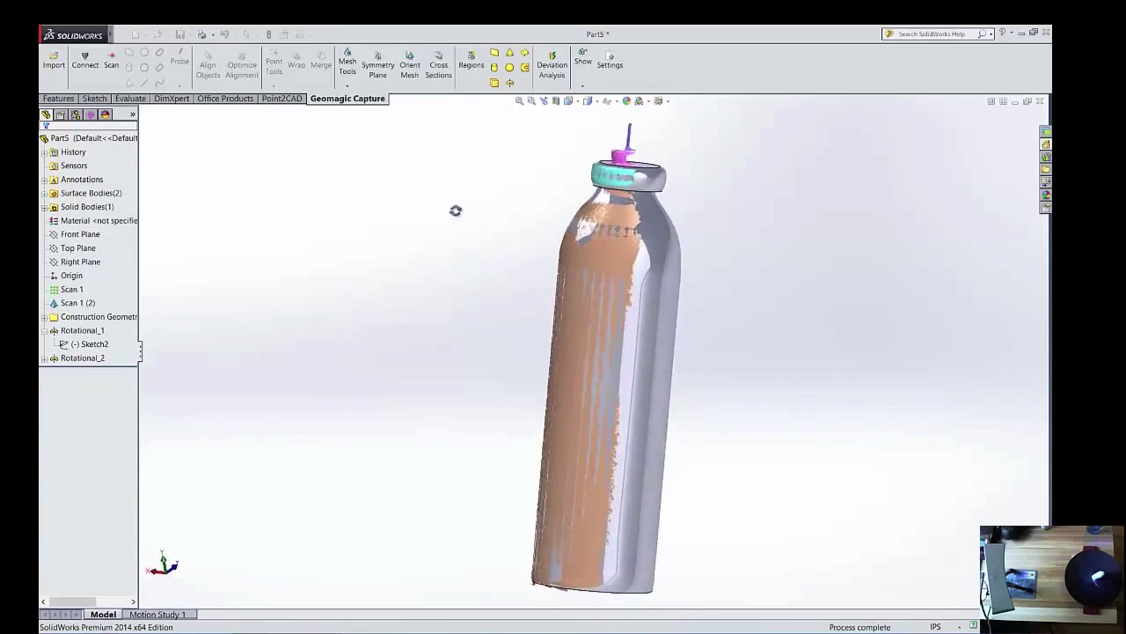
Fit a rotational body to the neck top and join it as Rotational_3
click(511, 84)
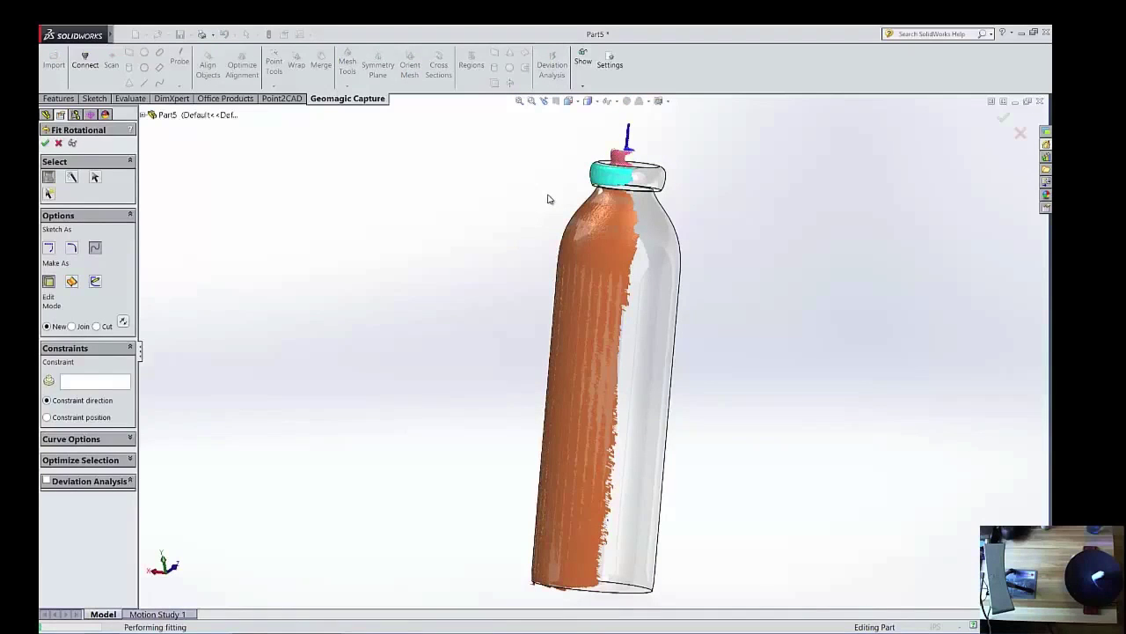
middle_drag(547, 199, 521, 198)
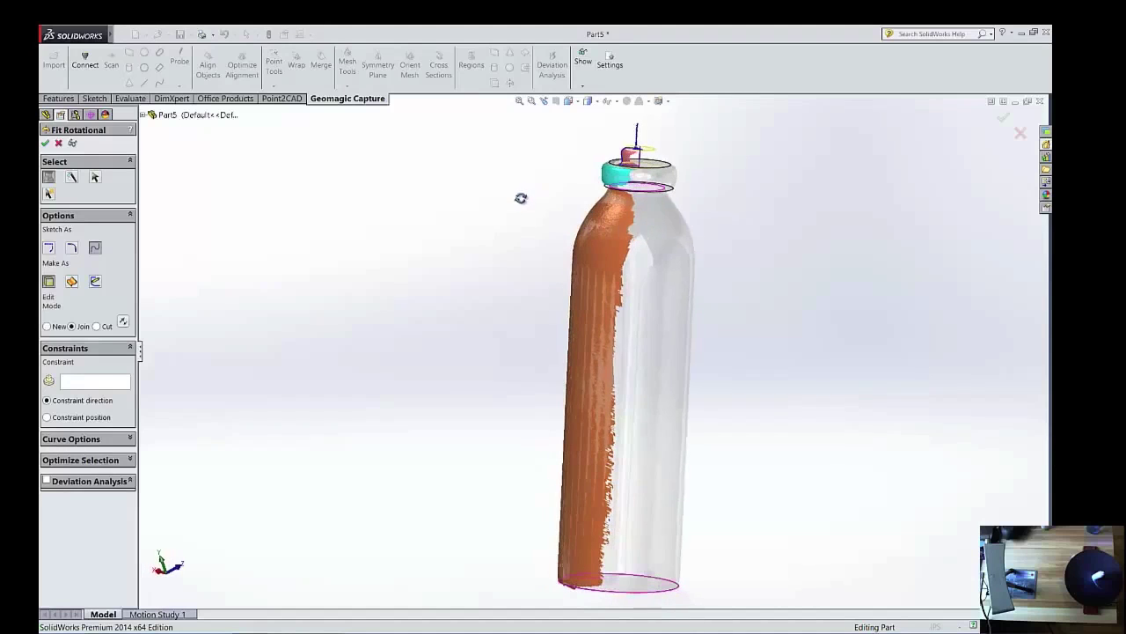
click(45, 144)
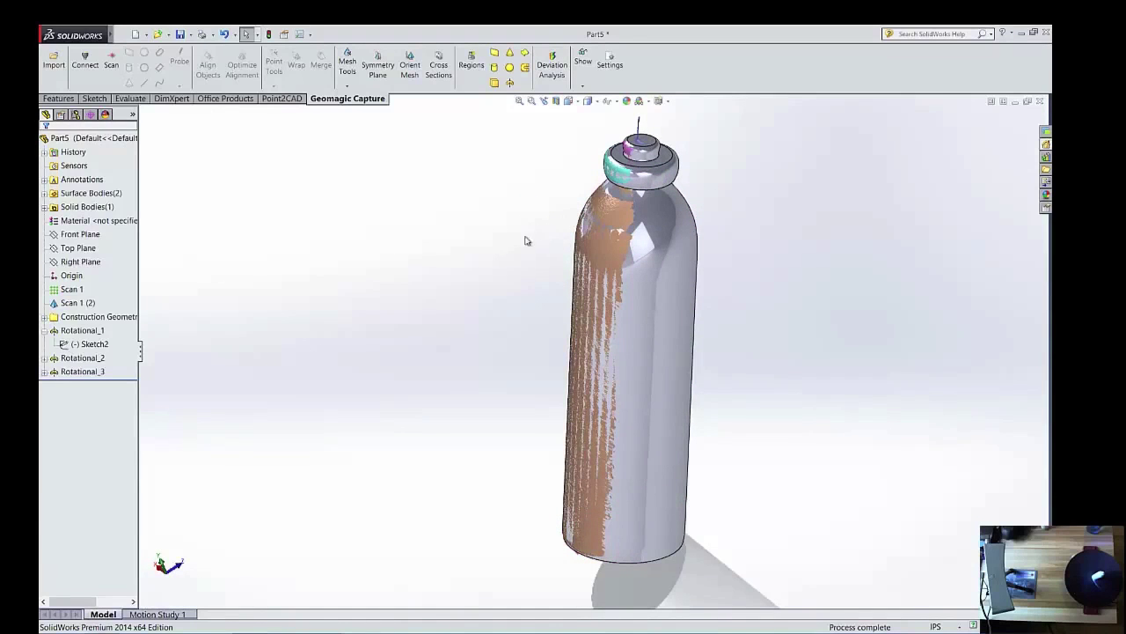
middle_drag(485, 258, 393, 269)
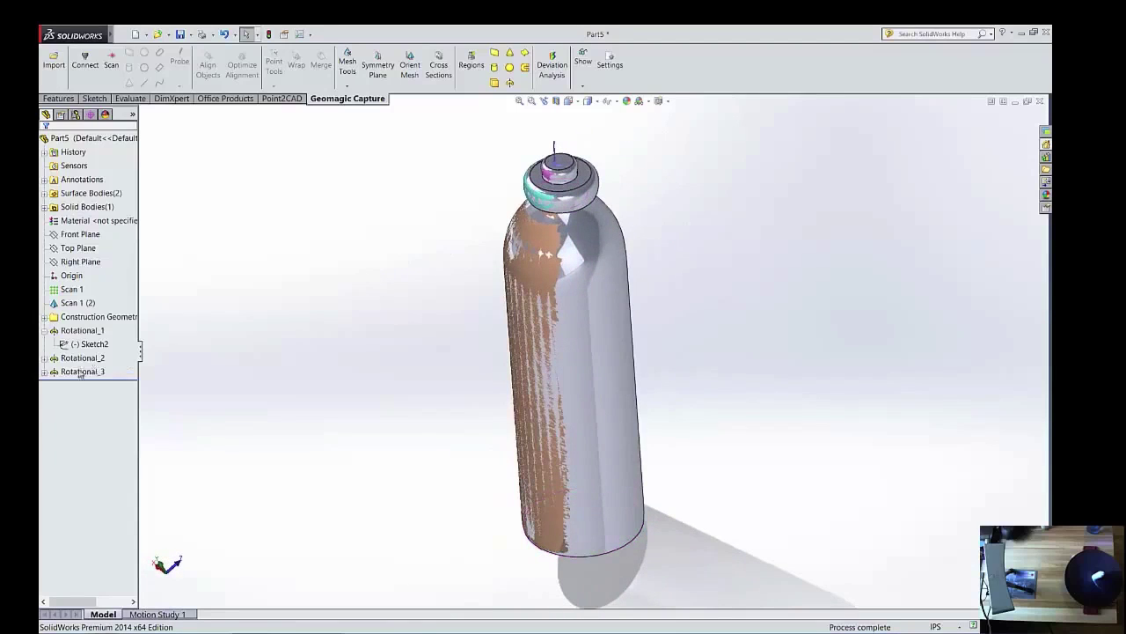
Hide the Scan 1 (2) and Scan 1 meshes and orbit around the solid bottle
click(54, 304)
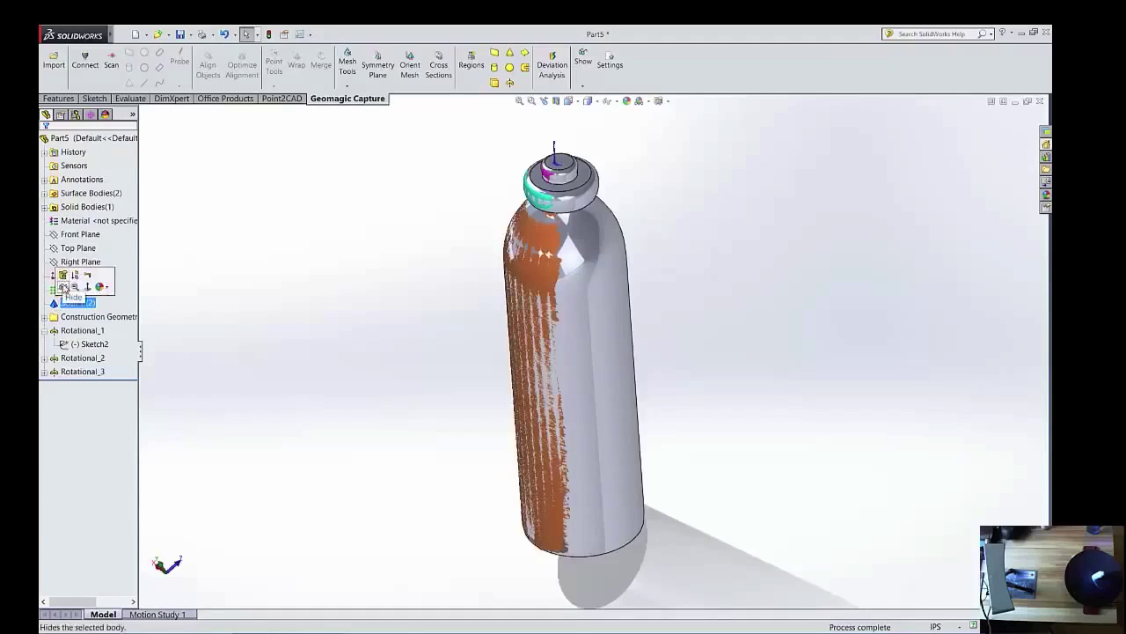
ctrl+click(72, 288)
click(63, 276)
middle_drag(395, 382, 387, 314)
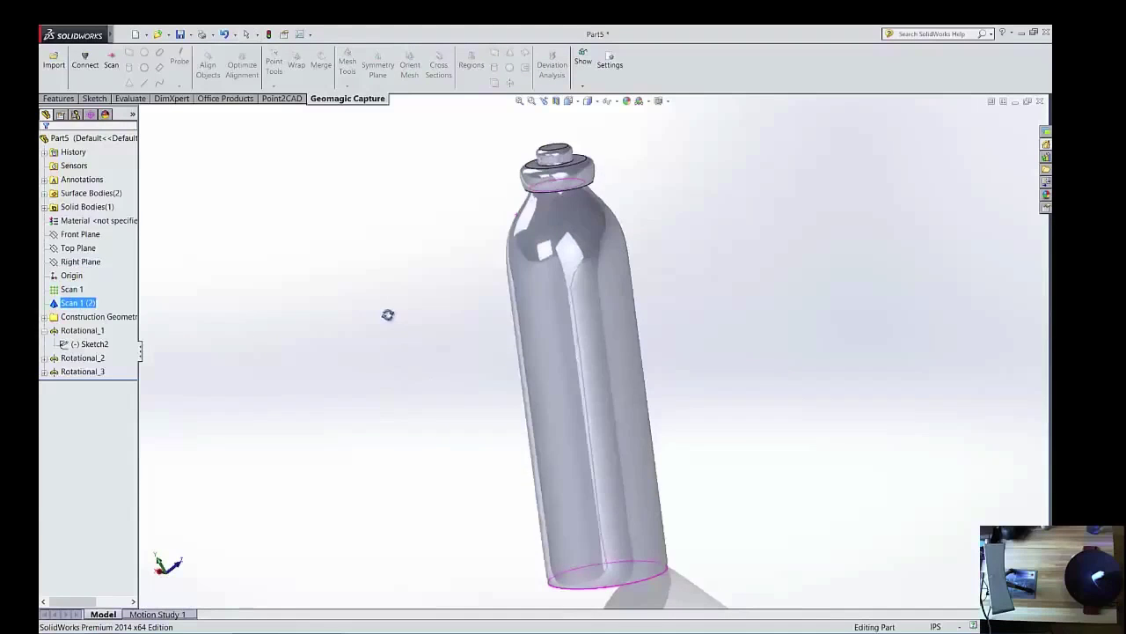
middle_drag(744, 370, 763, 403)
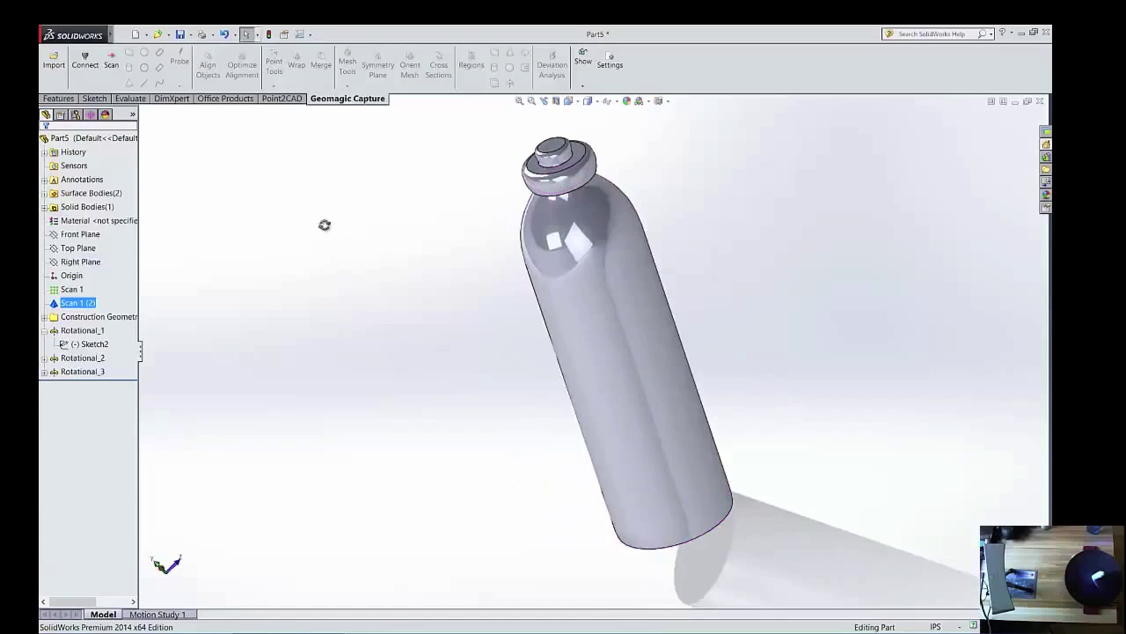
middle_drag(325, 225, 639, 379)
Sketch on the cap's top face, view it Normal To, and draw a small centred circle
click(93, 98)
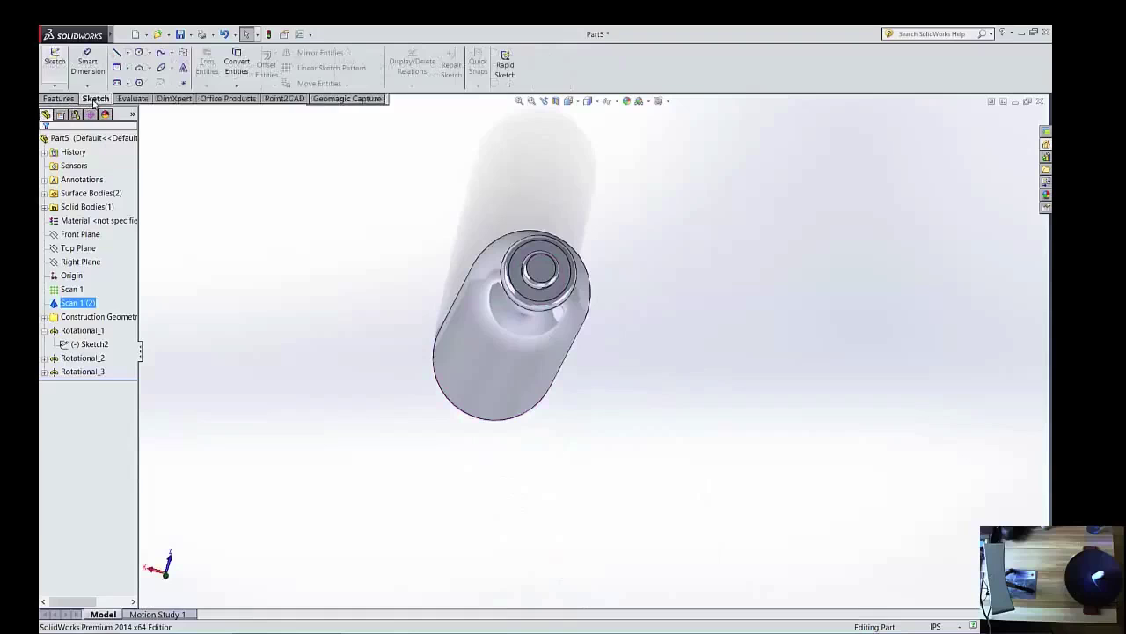
click(537, 268)
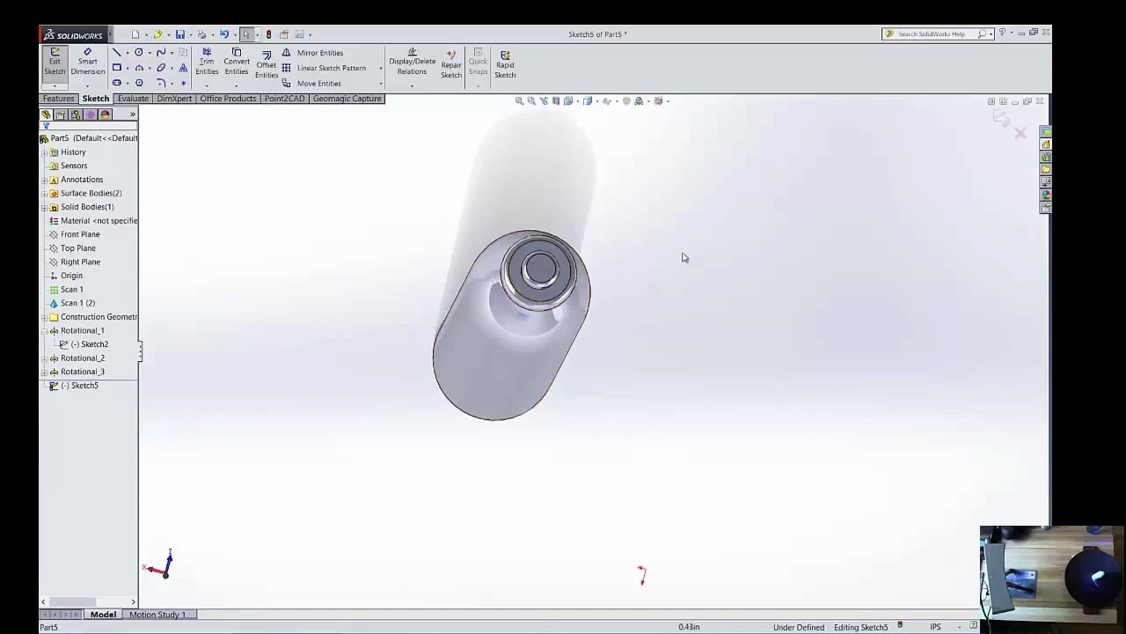
middle_drag(684, 257, 421, 213)
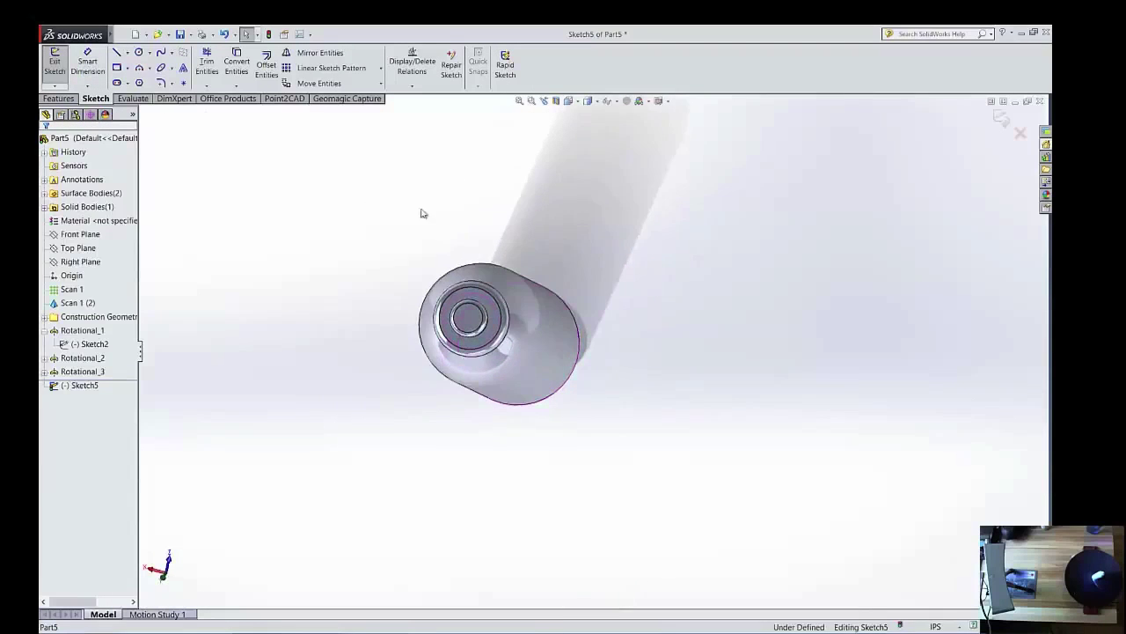
click(143, 54)
key(ctrl+8)
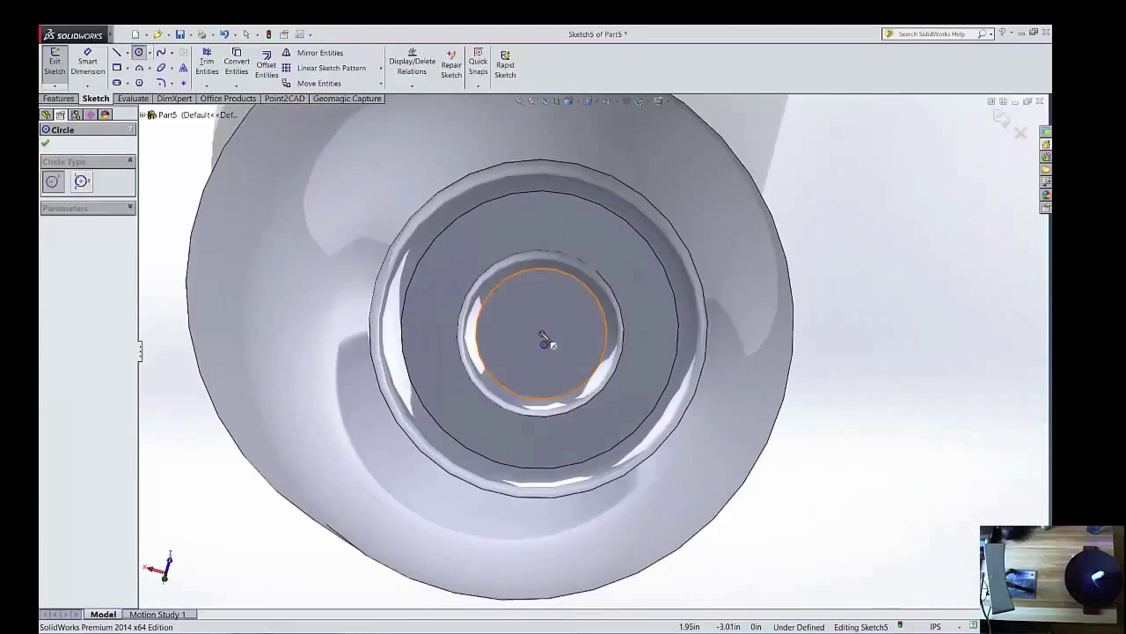
click(541, 333)
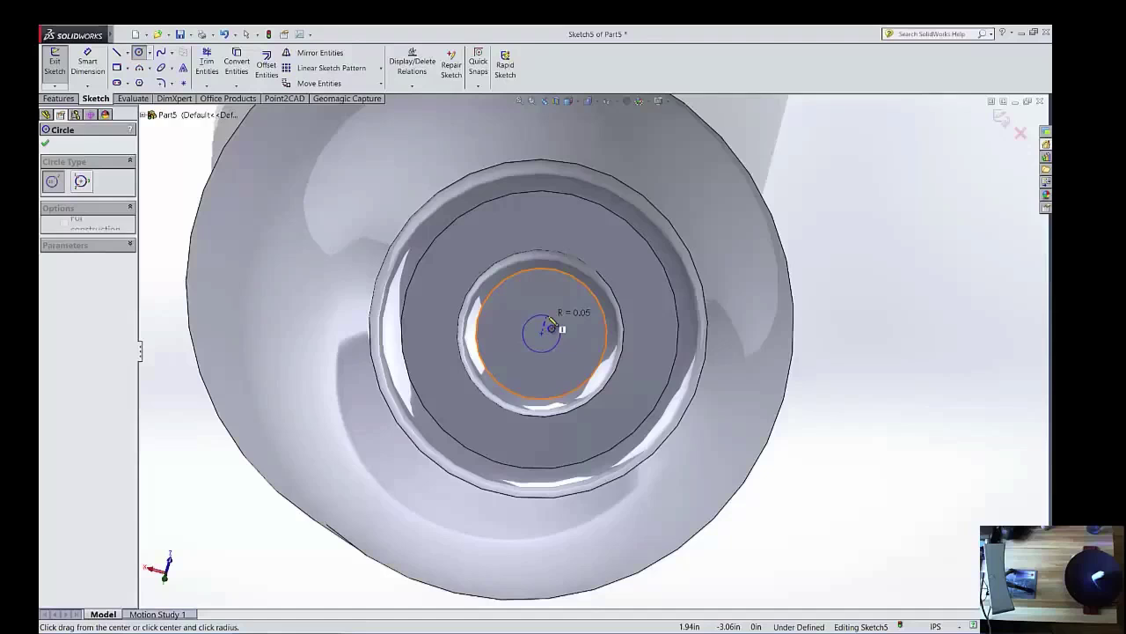
click(555, 320)
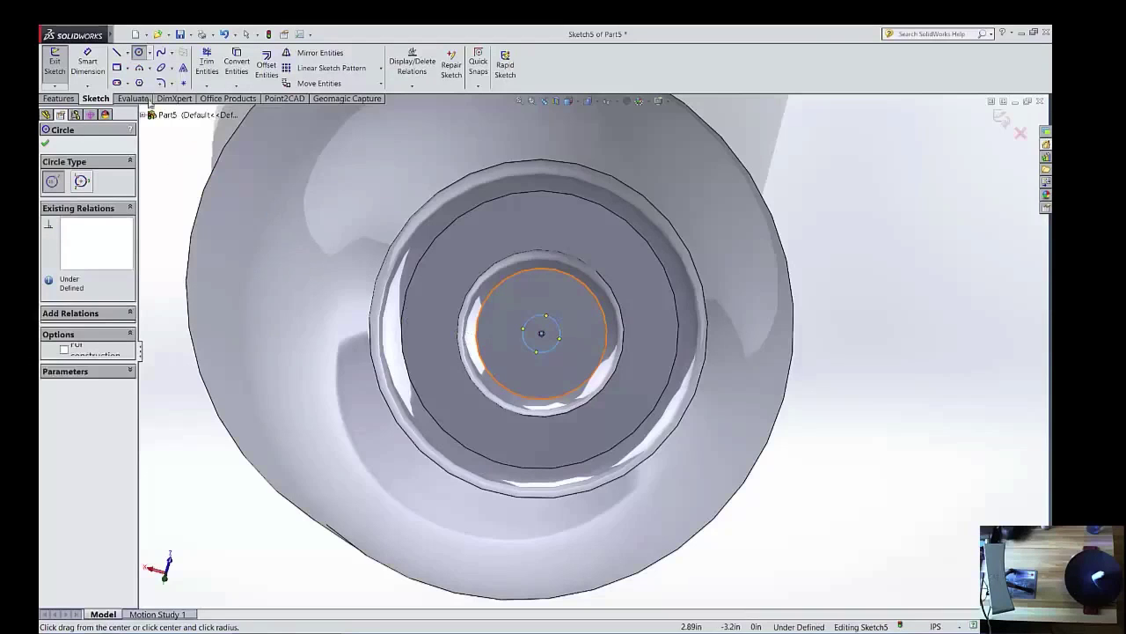
click(55, 63)
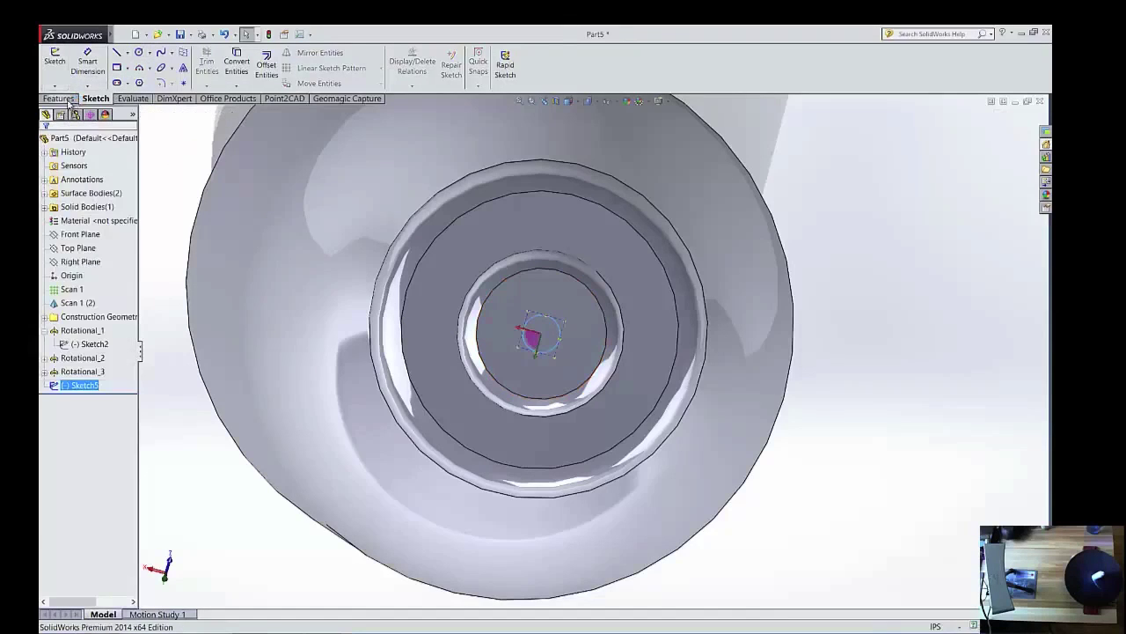
Extrude Sketch5's circle as a 0.25in blind boss atop the bottle cap
click(64, 99)
click(64, 70)
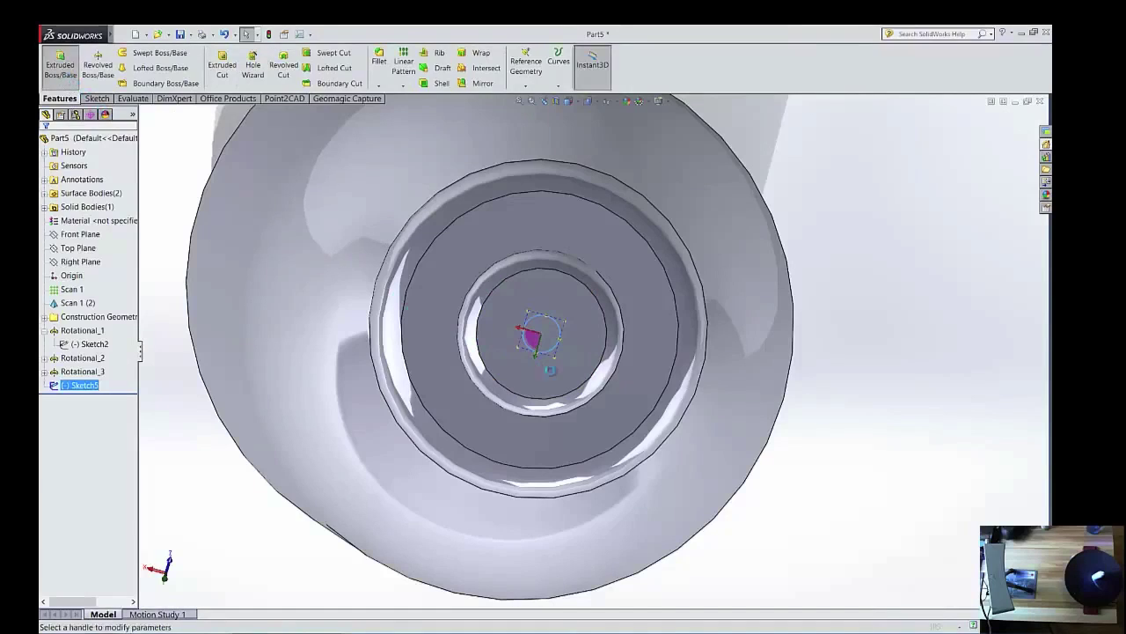
middle_drag(559, 468, 566, 272)
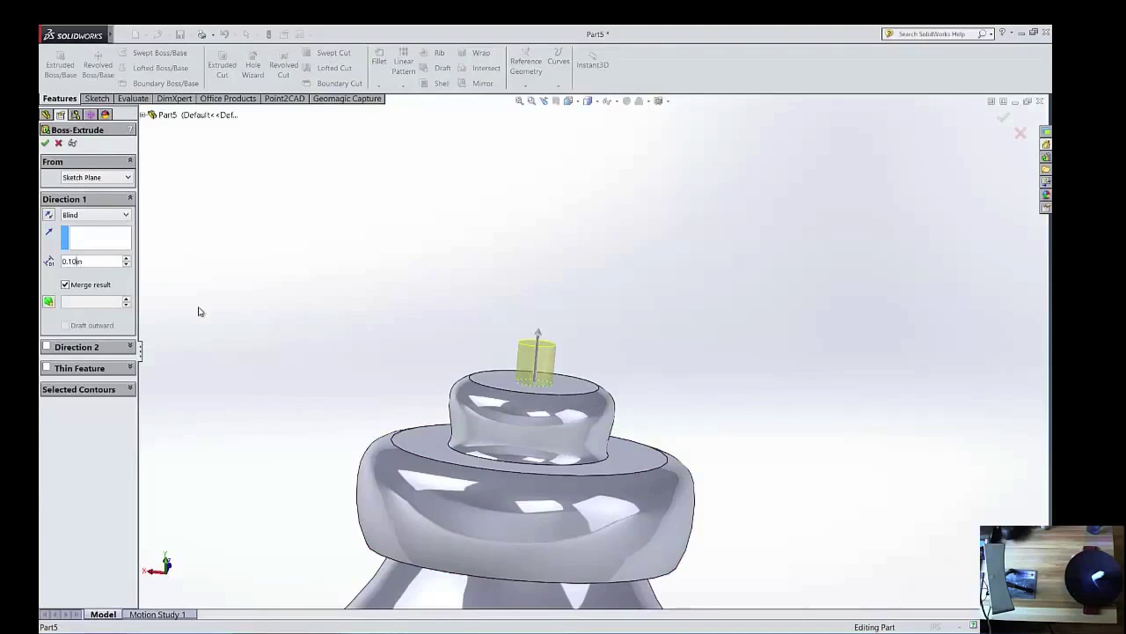
key(BackSpace)
key(BackSpace)
text(25)
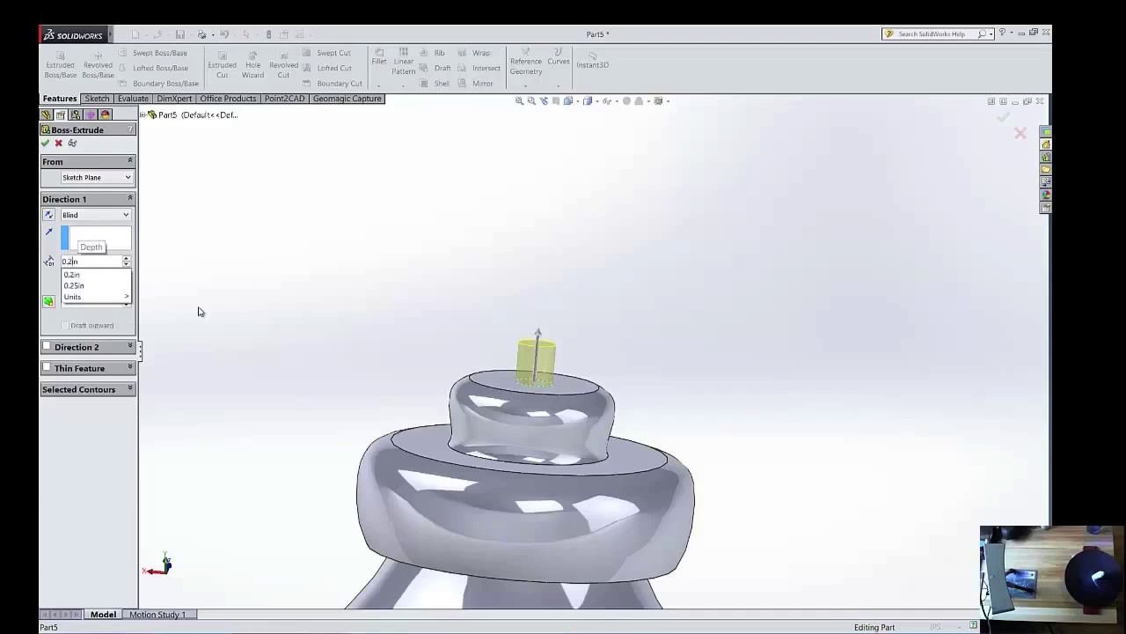
key(Return)
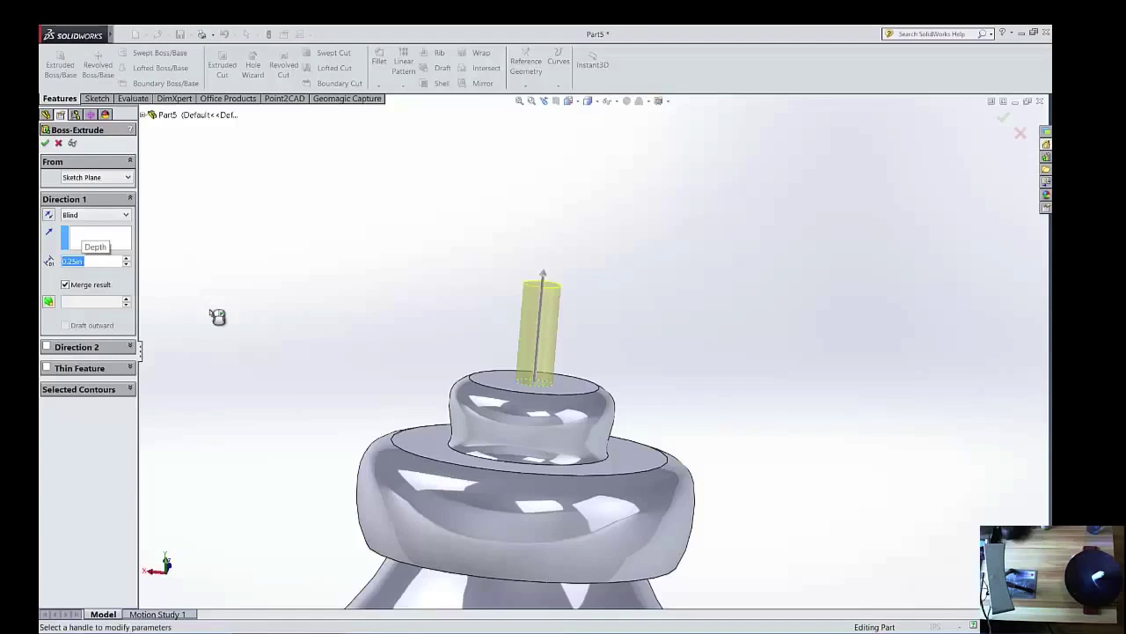
scroll(651, 372, up, 10)
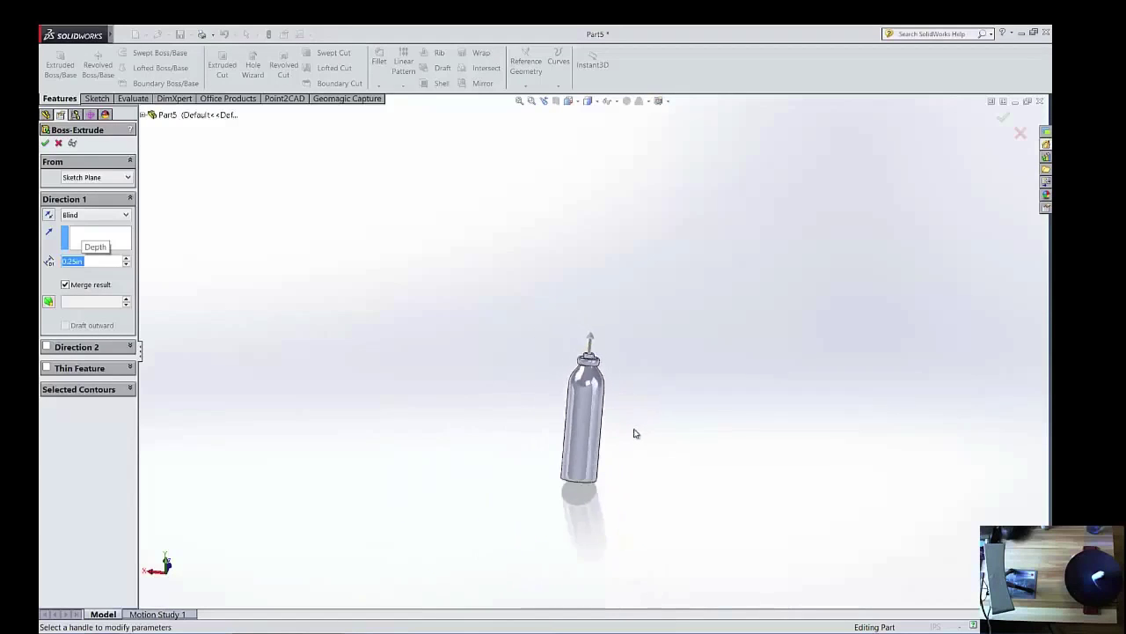
Accept Boss-Extrude1's 0.25in spout and orbit around the finished bottle to inspect it
click(46, 144)
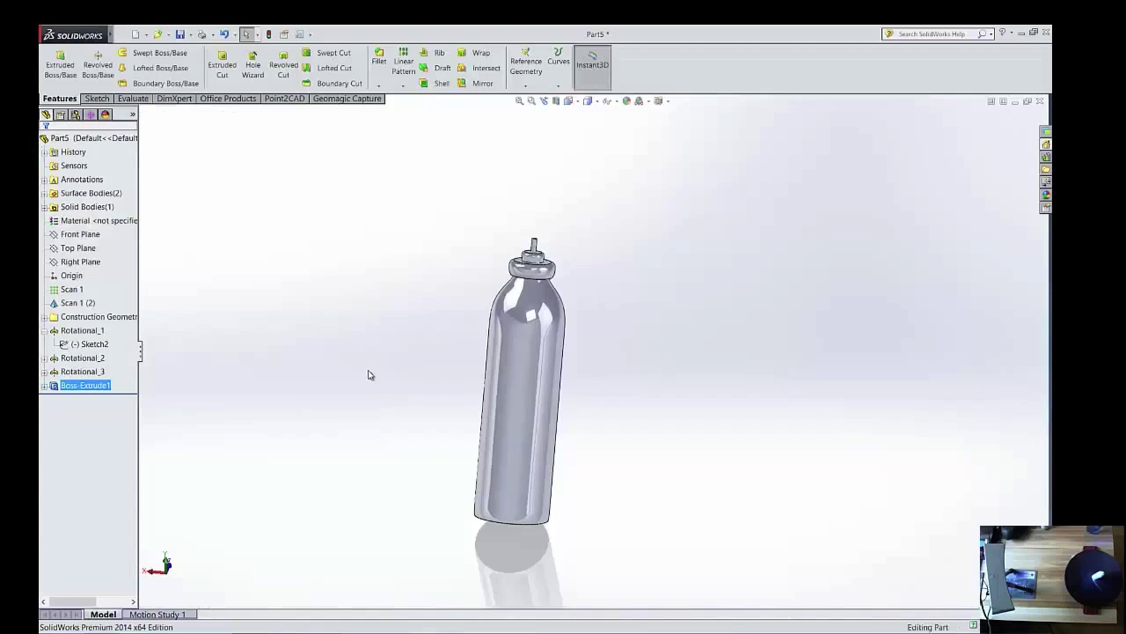
middle_drag(326, 410, 378, 476)
middle_drag(687, 403, 766, 326)
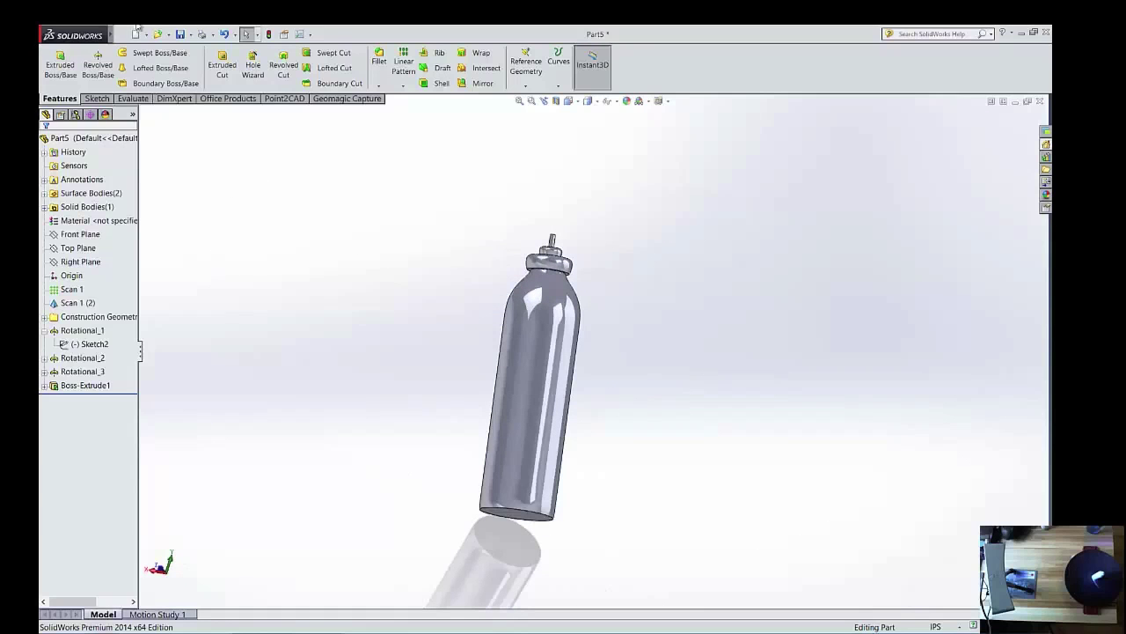